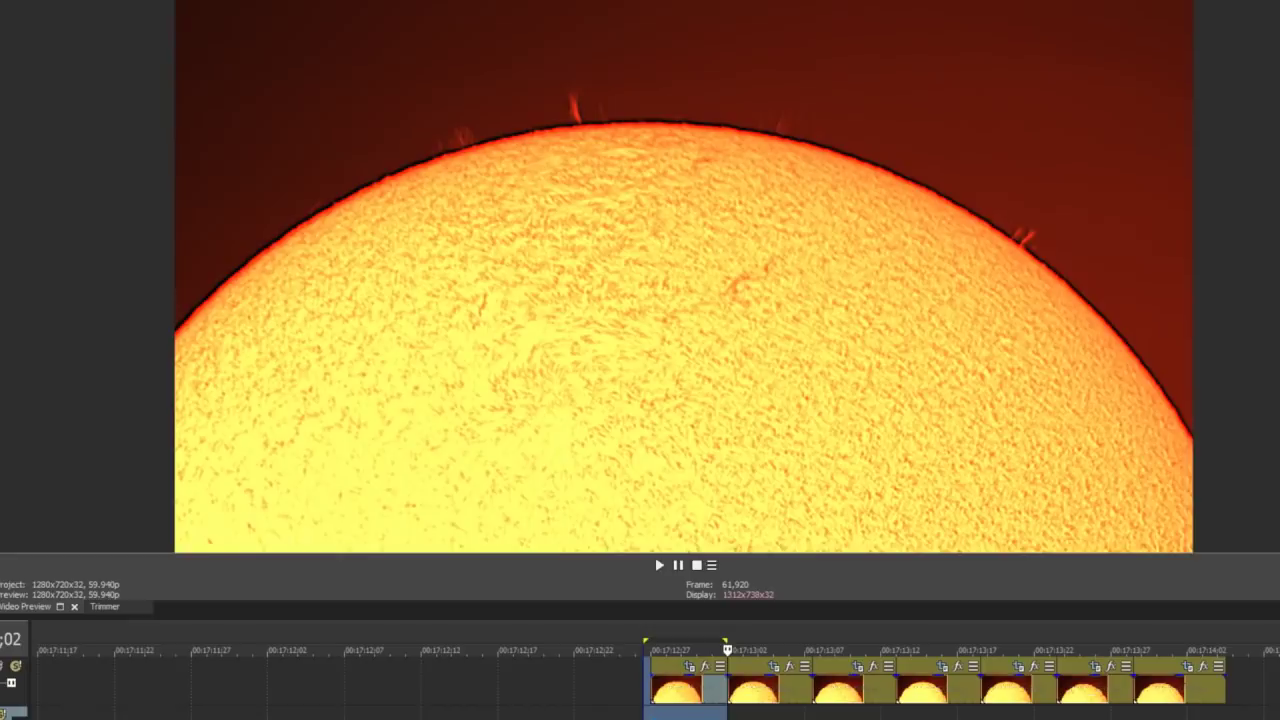
- Return to the clips' start and sweep time selections across the opening sun clips to animate the prominences
left_click(666, 690)
left_click_drag(660, 648, 1055, 612)
left_click_drag(1033, 553, 1089, 486)
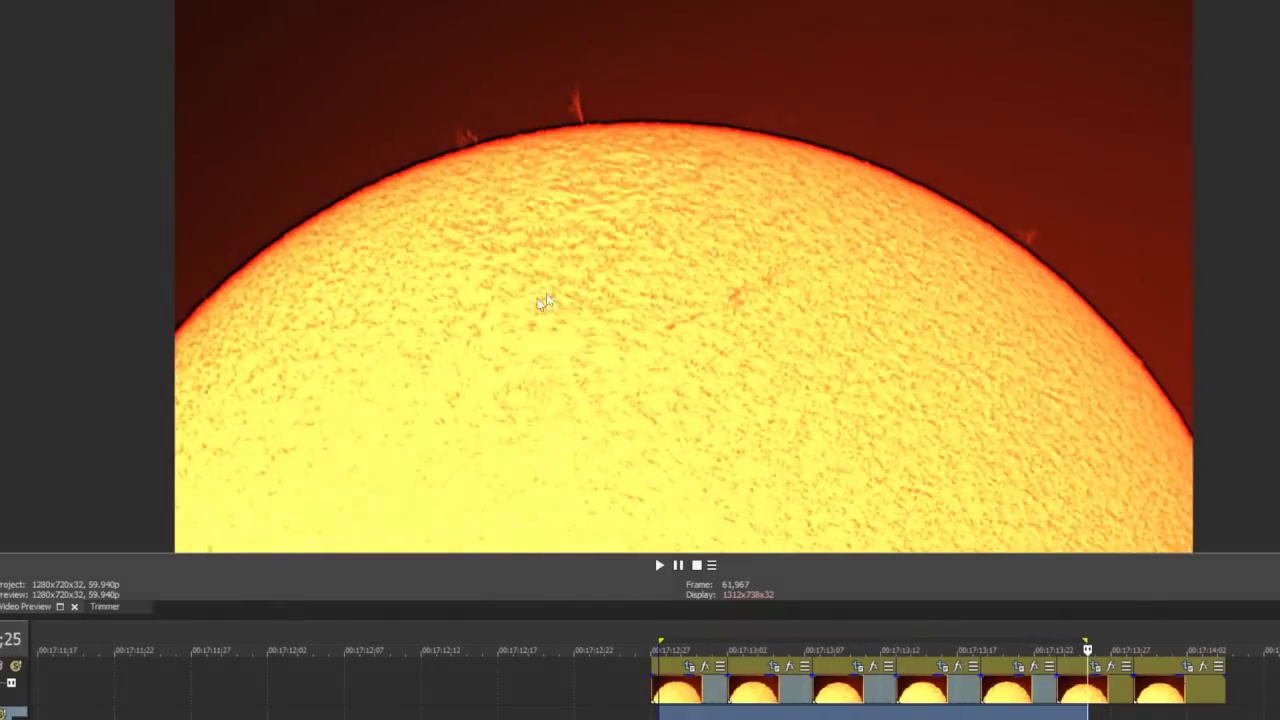
left_click_drag(668, 700, 681, 660)
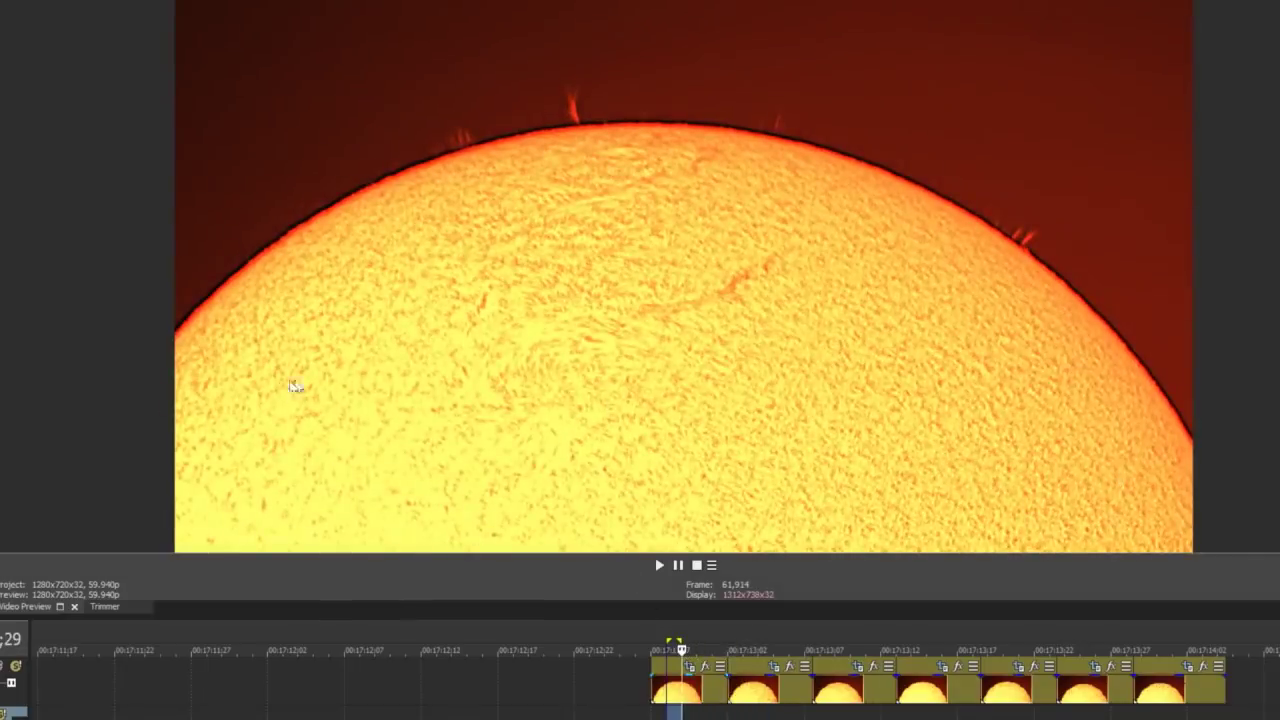
left_click_drag(652, 705, 918, 700)
left_click_drag(870, 613, 969, 606)
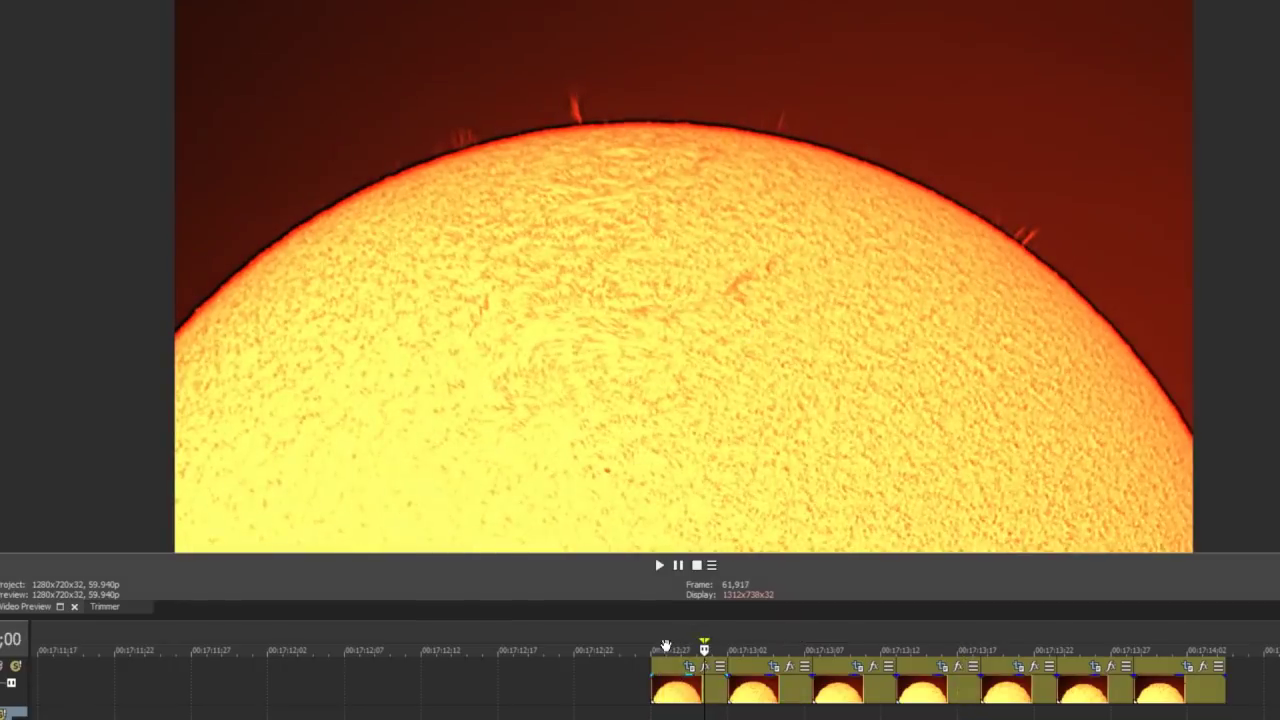
- Stop the time-lapse playback so the playhead returns to the start of the sun clips
key("space")
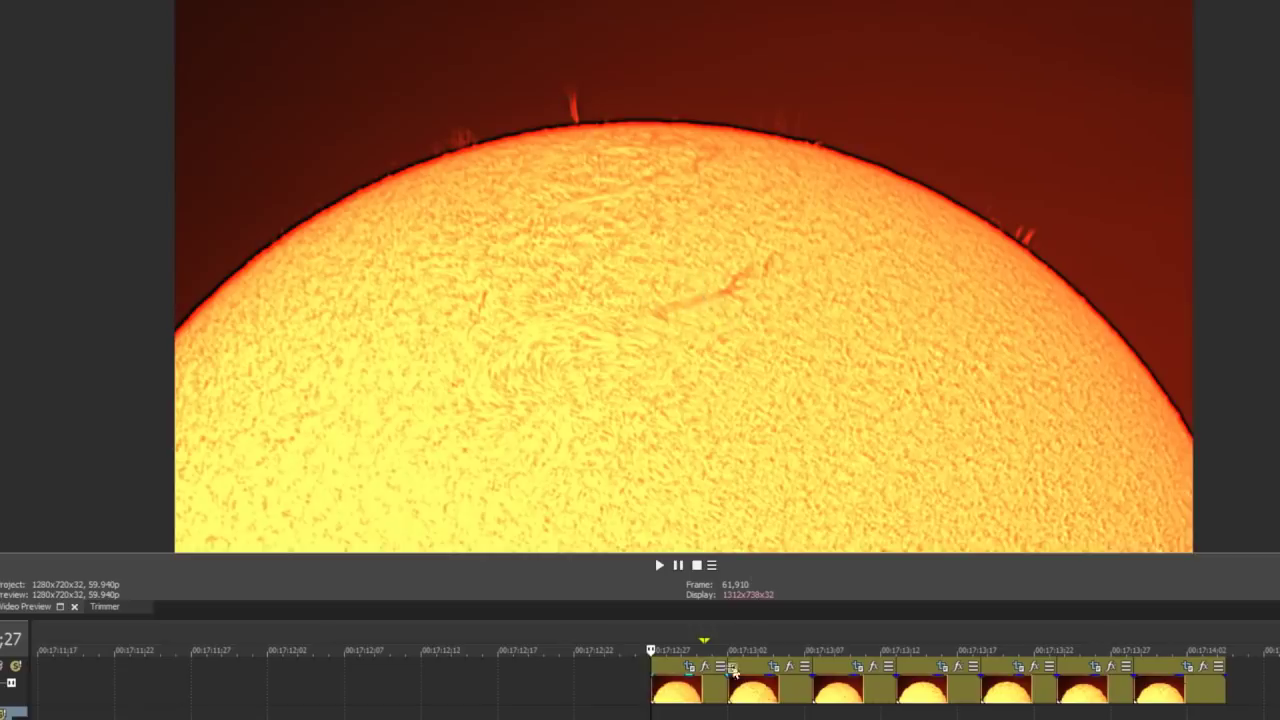
- Scrub the playhead forward through the first clips to frame 61,936, showing the filament on the disc
left_click_drag(652, 714, 848, 709)
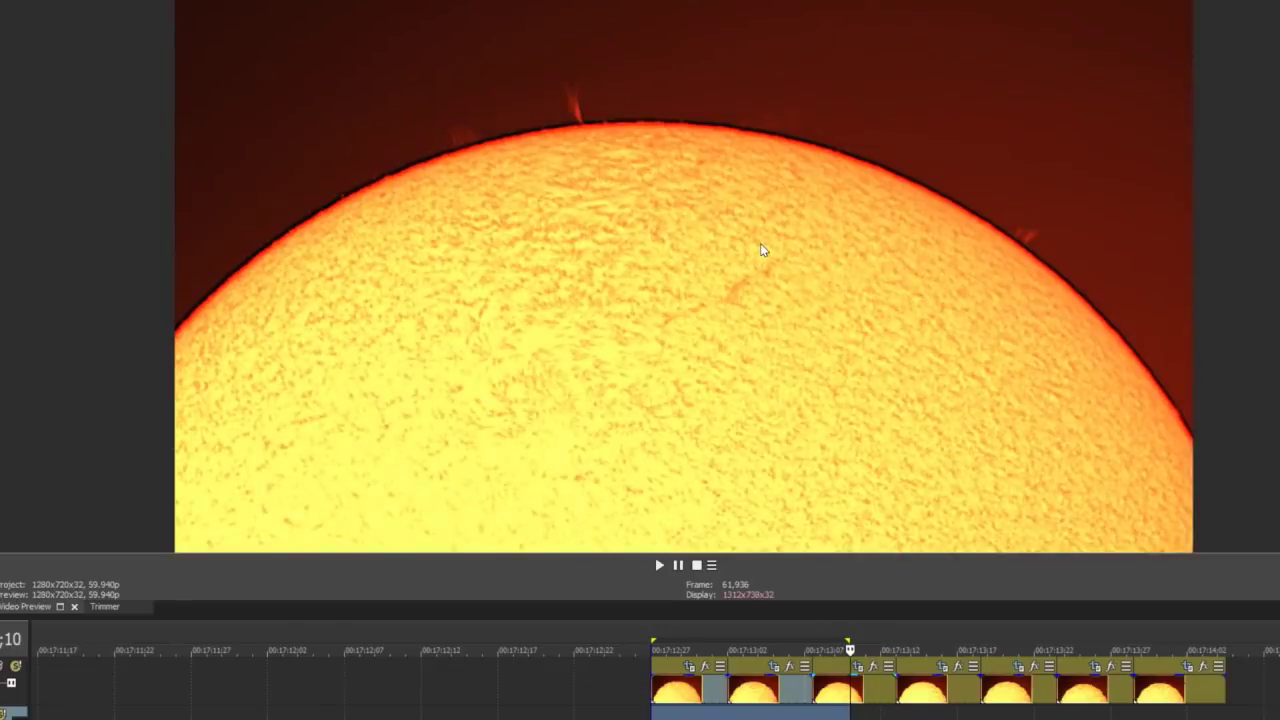
- Rock short ranges over the middle clips to follow the tall prominence, settling on frame 61,919
mouse_move(850, 716)
left_mouse_down()
mouse_move(877, 716)
mouse_move(850, 716)
mouse_move(866, 716)
left_mouse_up()
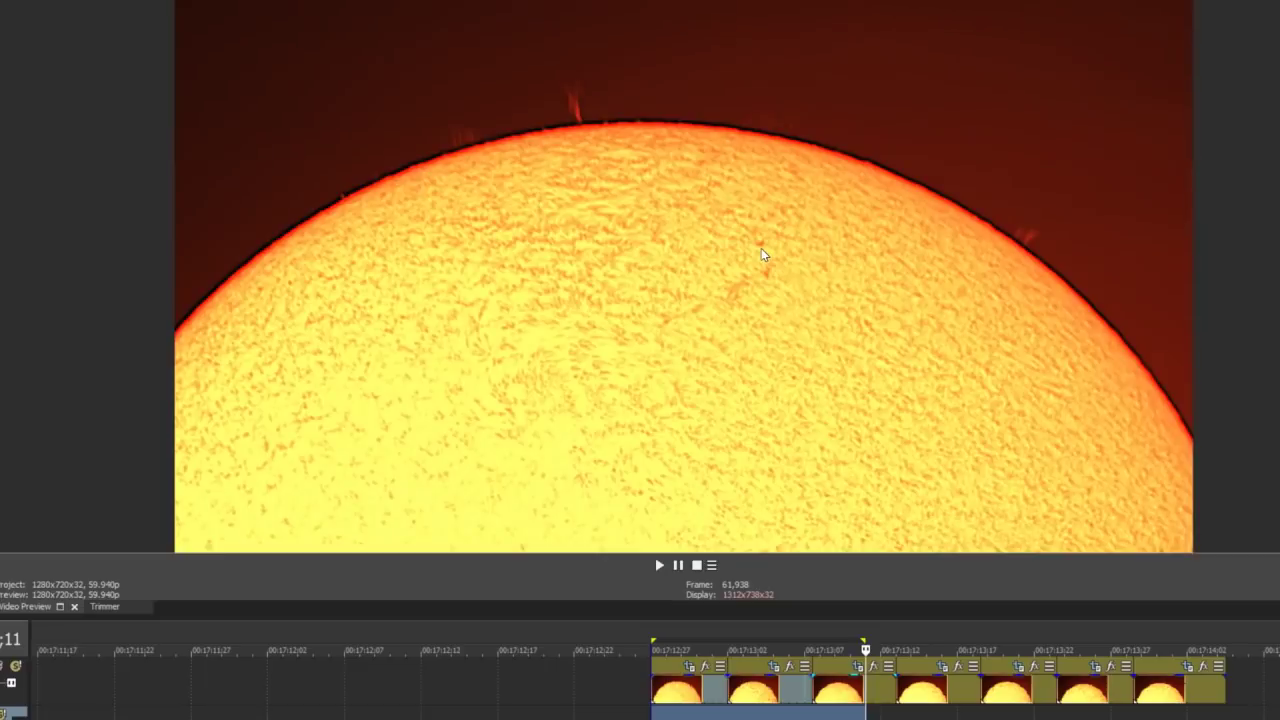
left_click_drag(865, 650, 895, 648)
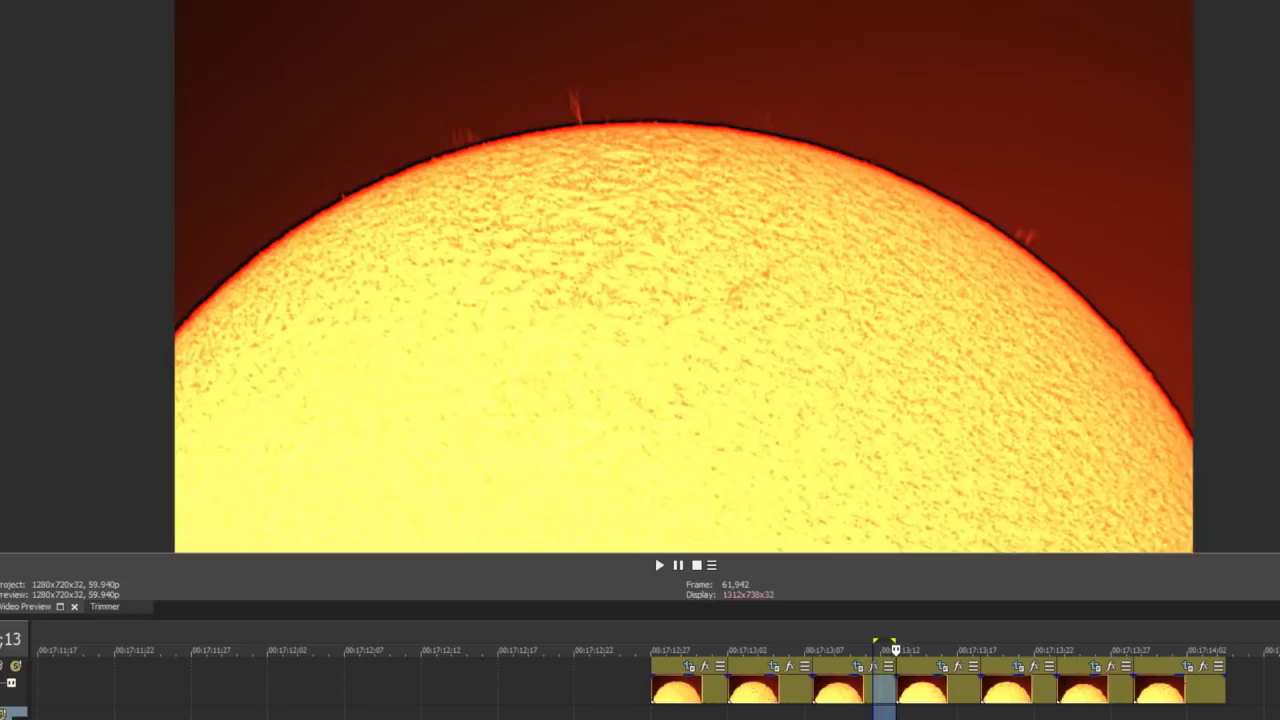
left_click_drag(896, 649, 948, 649)
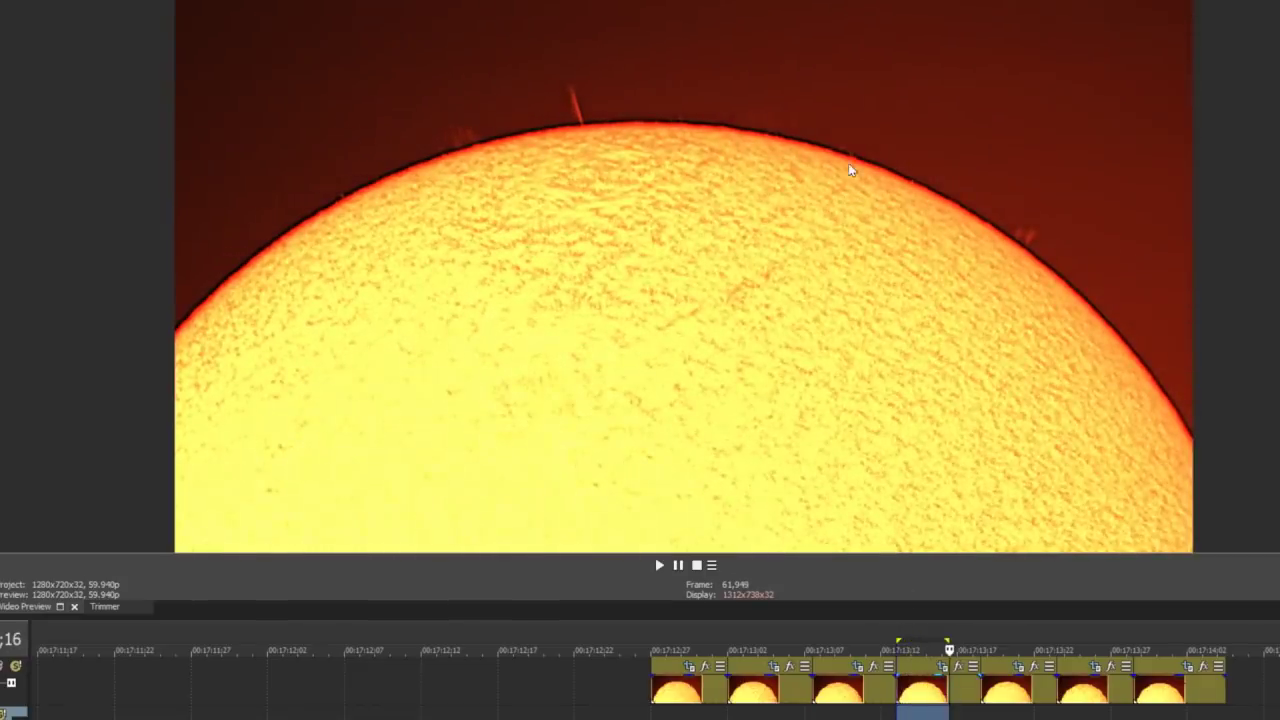
mouse_move(949, 649)
left_mouse_down()
mouse_move(903, 649)
mouse_move(946, 649)
left_mouse_up()
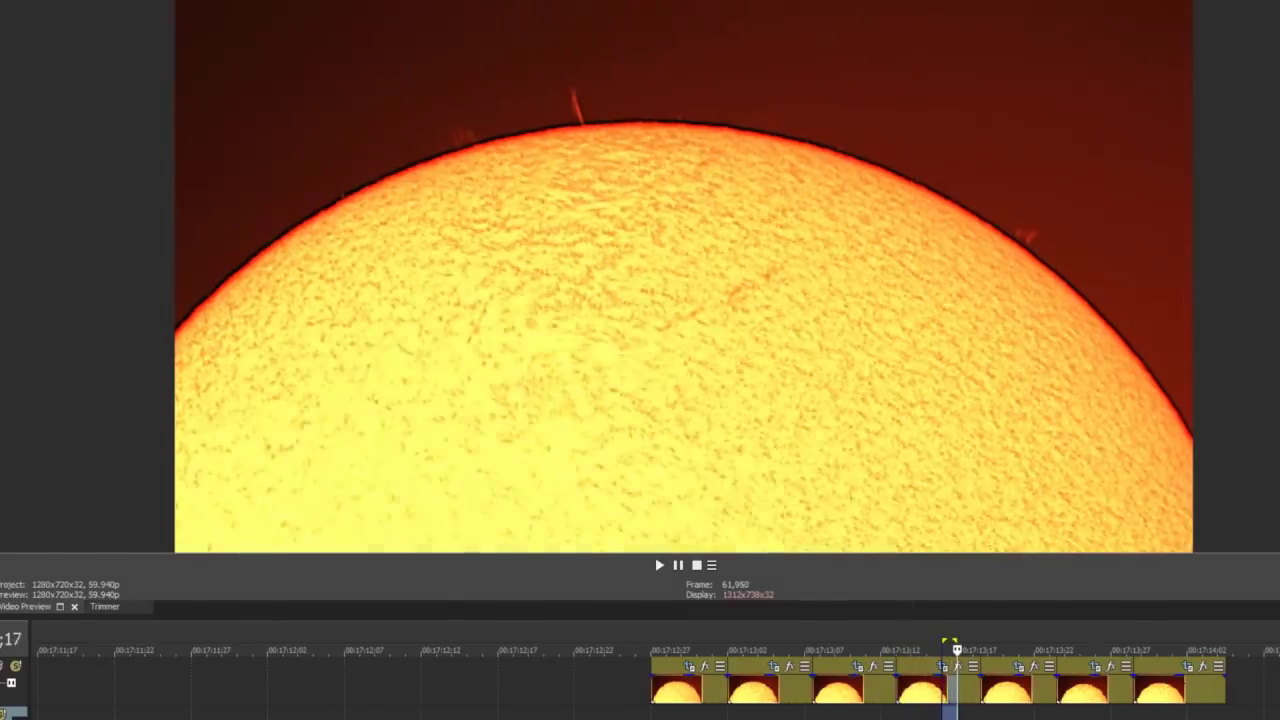
key("Left")
key("Left")
key("Left")
key("Left")
key("Left")
key("Left")
- Step back through frames, play briefly, and narrow the looped range to a few frames
key("shift+Left")
key("shift+Left")
key("shift+Left")
key("shift+Left")
key("shift+Left")
key("shift+Left")
key("shift+Left")
key("shift+Left")
key("shift+Left")
key("shift+Left")
key("shift+Left")
key("shift+Left")
key("shift+Left")
key("shift+Left")
key("shift+Left")
key("shift+Left")
key("shift+Left")
key("shift+Left")
key("shift+Left")
key("shift+Left")
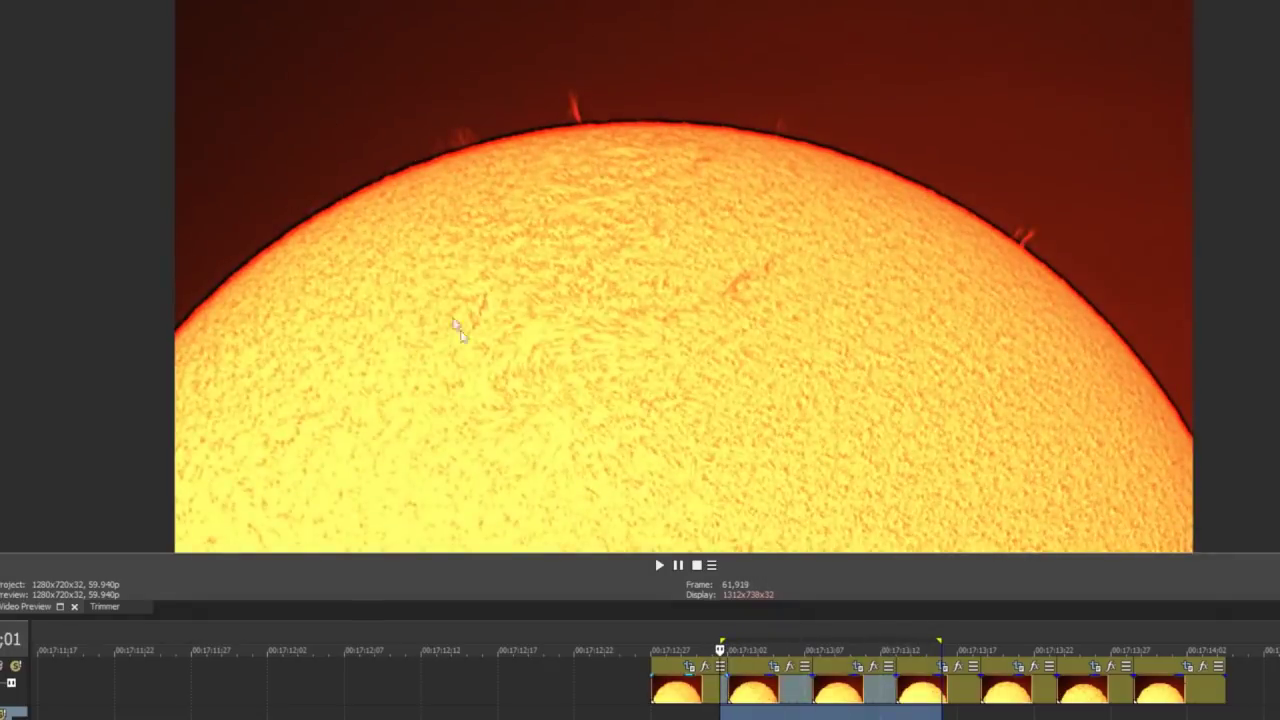
key("space")
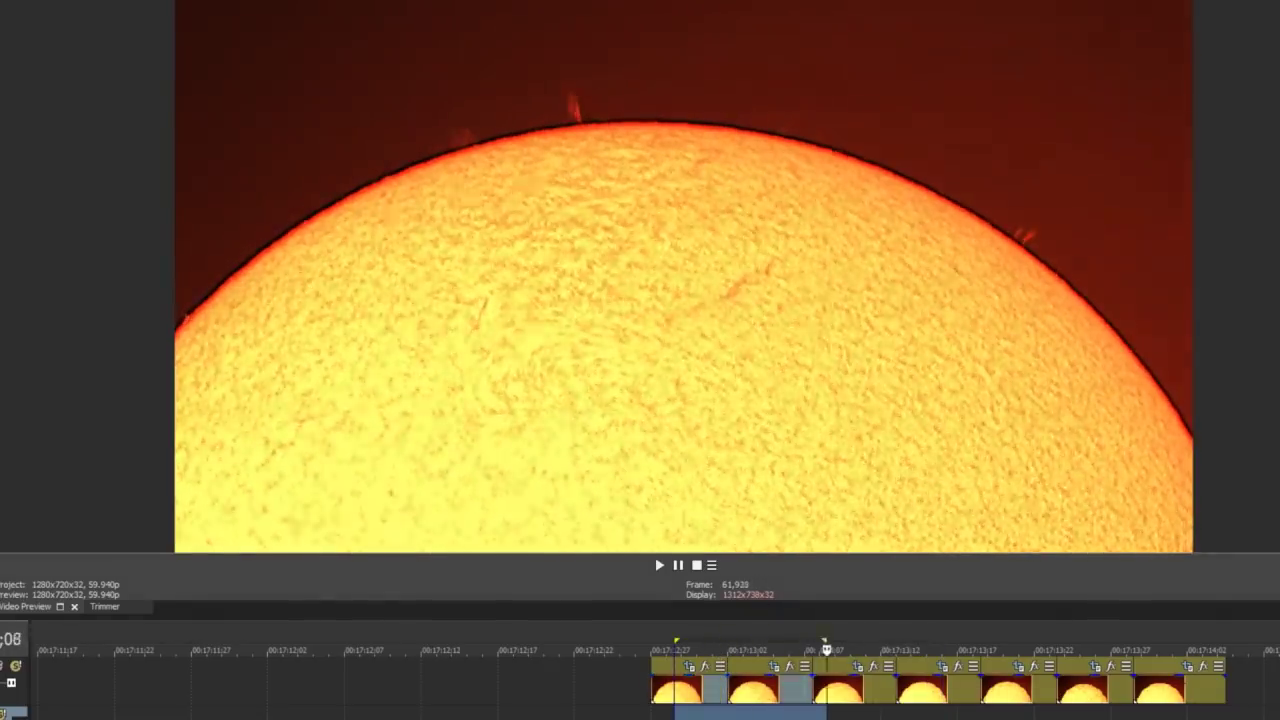
key("shift+Left")
key("shift+Left")
key("shift+Left")
key("shift+Left")
key("shift+Left")
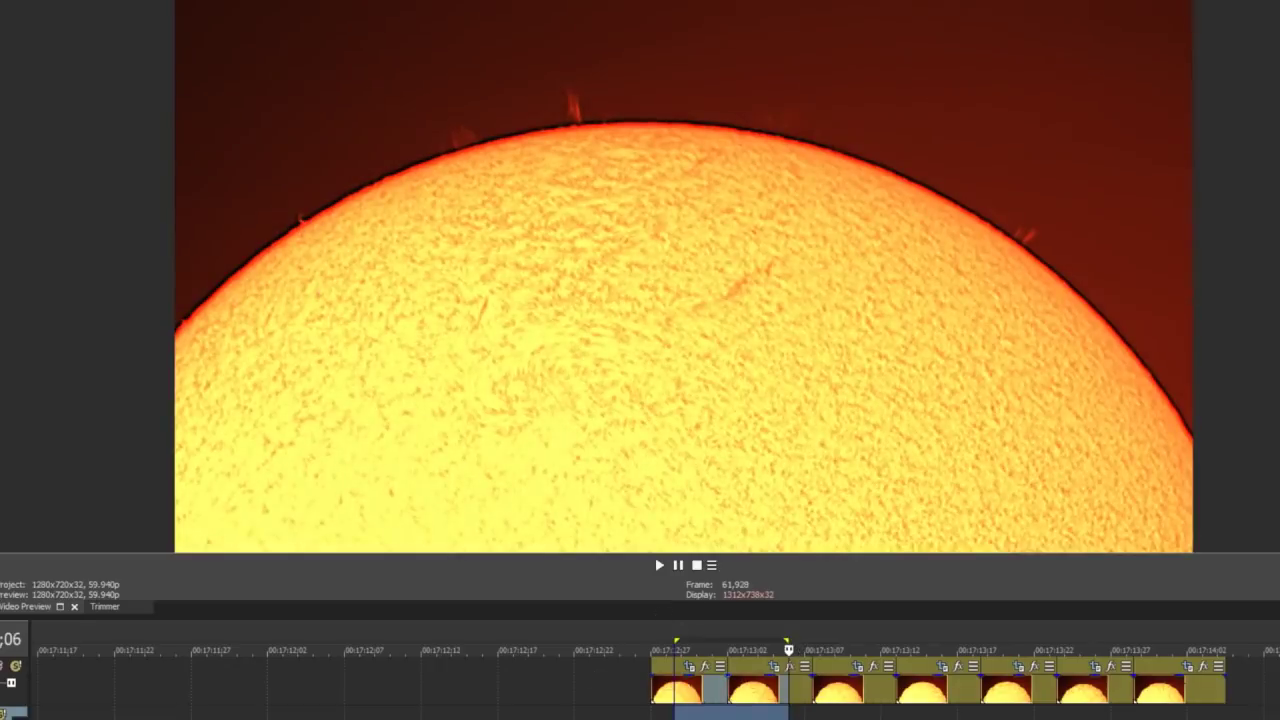
left_click_drag(676, 641, 776, 641)
- Step frame by frame forward to the zoomed-in limb close-up at frame 61,996
key("shift+Right")
key("shift+Right")
key("shift+Right")
key("shift+Right")
key("shift+Right")
key("shift+Right")
key("shift+Right")
key("shift+Right")
key("shift+Right")
key("shift+Right")
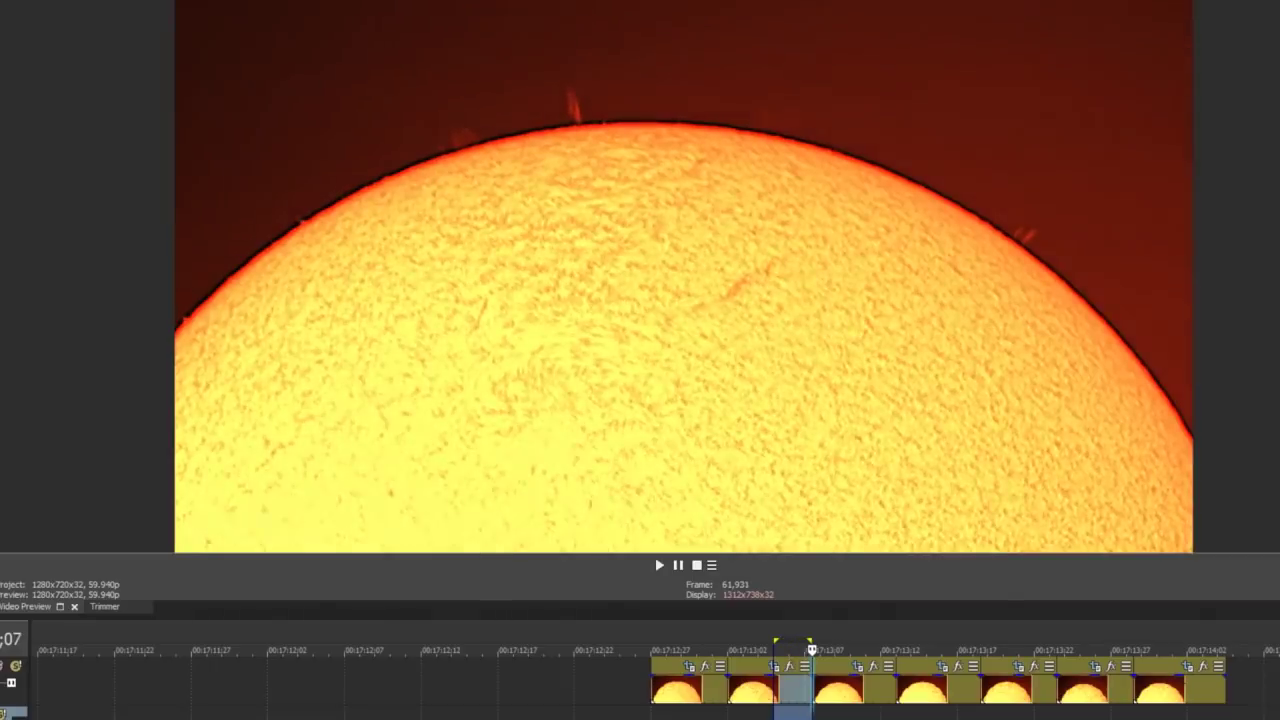
key("shift+Left")
key("shift+Left")
key("shift+Left")
key("shift+Left")
key("shift+Left")
key("shift+Left")
key("shift+Left")
key("shift+Left")
key("shift+Left")
key("shift+Left")
key("shift+Left")
key("shift+Left")
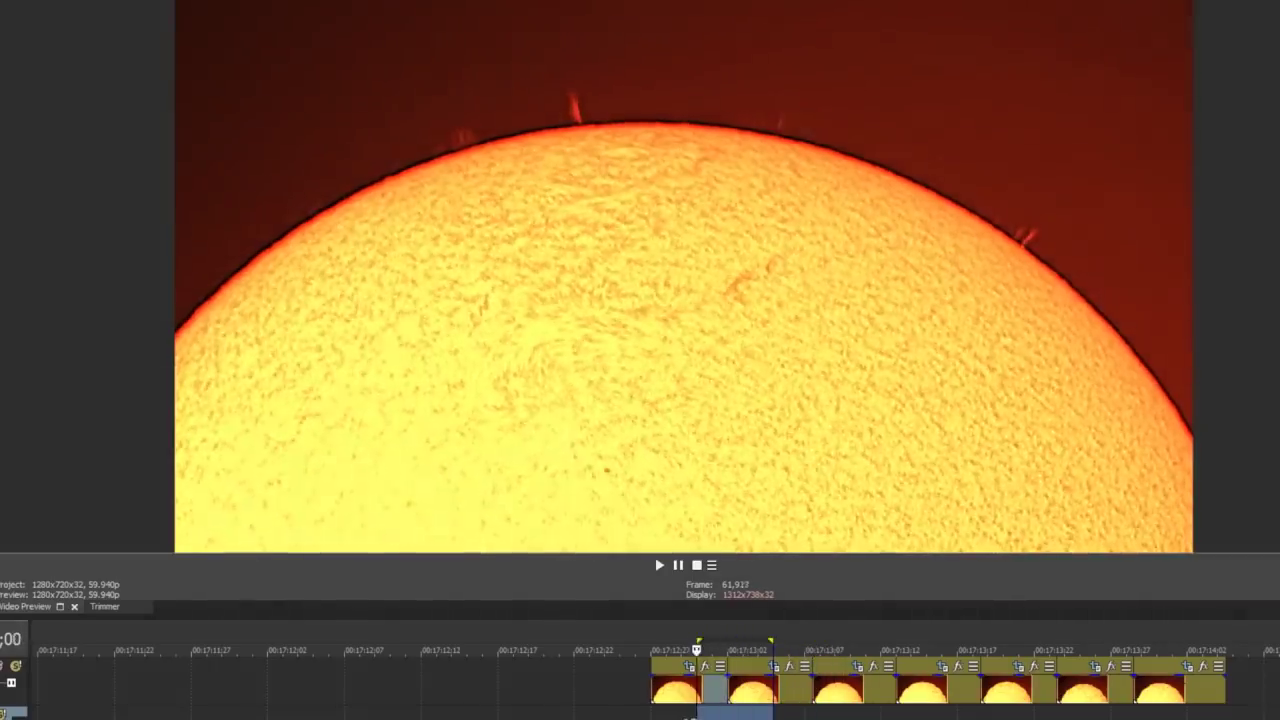
key("shift+Right")
key("shift+Right")
key("shift+Right")
key("shift+Right")
key("shift+Right")
key("shift+Right")
key("shift+Right")
key("shift+Right")
key("shift+Right")
key("shift+Right")
key("shift+Right")
key("shift+Right")
key("shift+Right")
key("shift+Right")
key("shift+Right")
key("shift+Right")
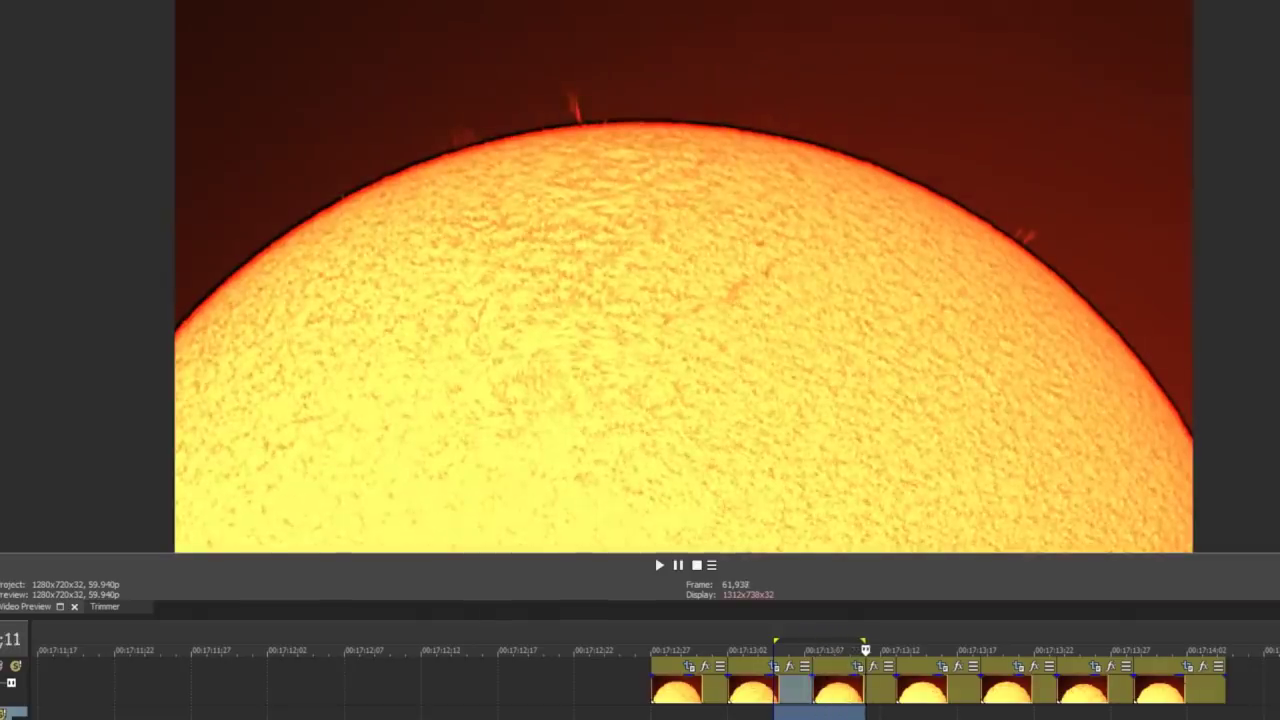
key("shift+Right")
key("shift+Right")
key("shift+Right")
key("shift+Right")
key("shift+Right")
key("shift+Right")
key("shift+Right")
key("shift+Right")
key("shift+Right")
key("shift+Right")
key("shift+Right")
key("shift+Right")
key("shift+Right")
key("shift+Right")
key("shift+Right")
key("shift+Right")
key("shift+Right")
key("shift+Right")
key("shift+Right")
key("shift+Right")
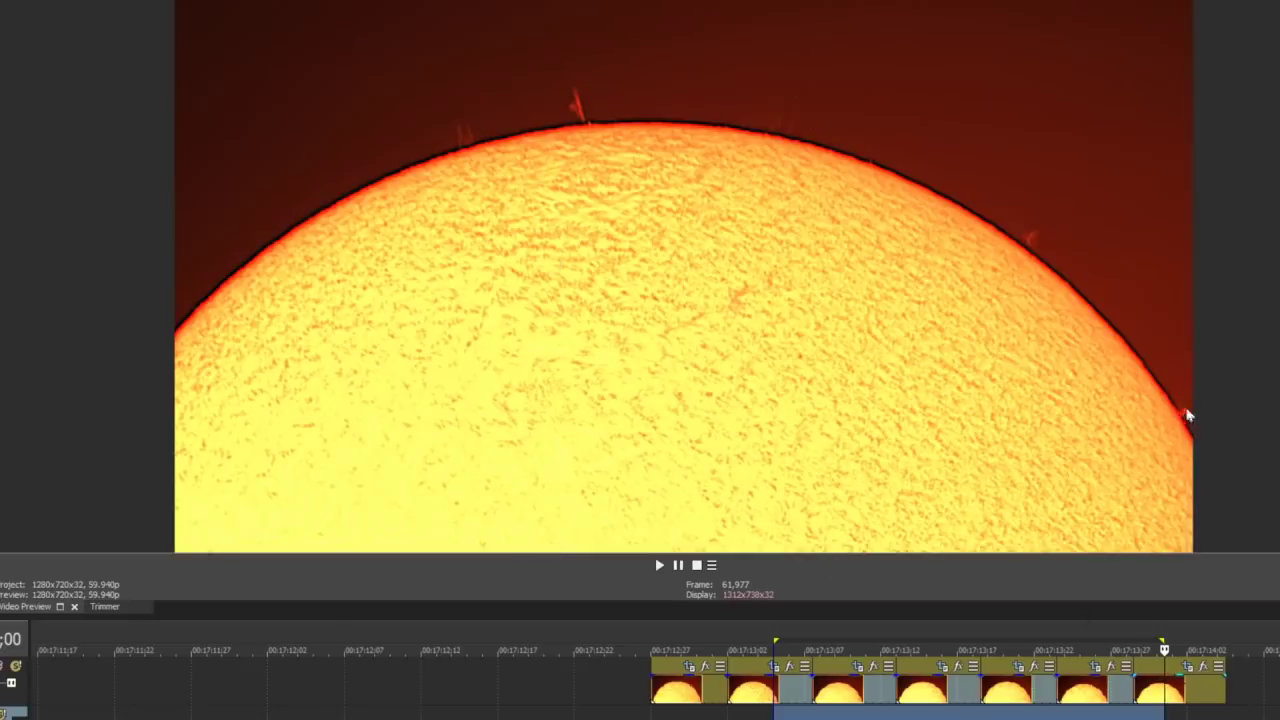
key("Left")
key("Left")
key("Left")
key("Left")
key("Left")
key("Left")
key("Left")
key("Left")
key("Left")
key("Left")
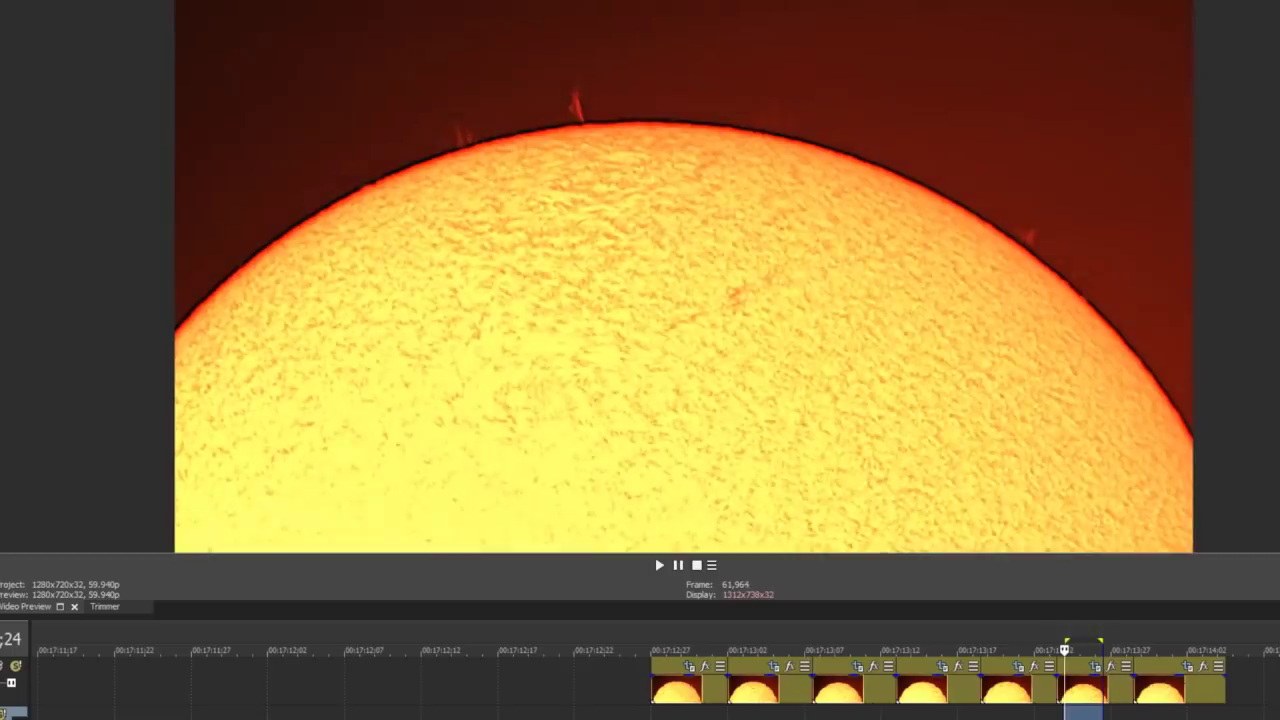
key("shift+Right")
key("shift+Right")
key("shift+Right")
key("shift+Right")
key("shift+Right")
key("shift+Right")
key("shift+Right")
key("shift+Right")
key("shift+Right")
key("shift+Right")
key("shift+Right")
key("shift+Right")
key("shift+Right")
key("shift+Right")
key("shift+Right")
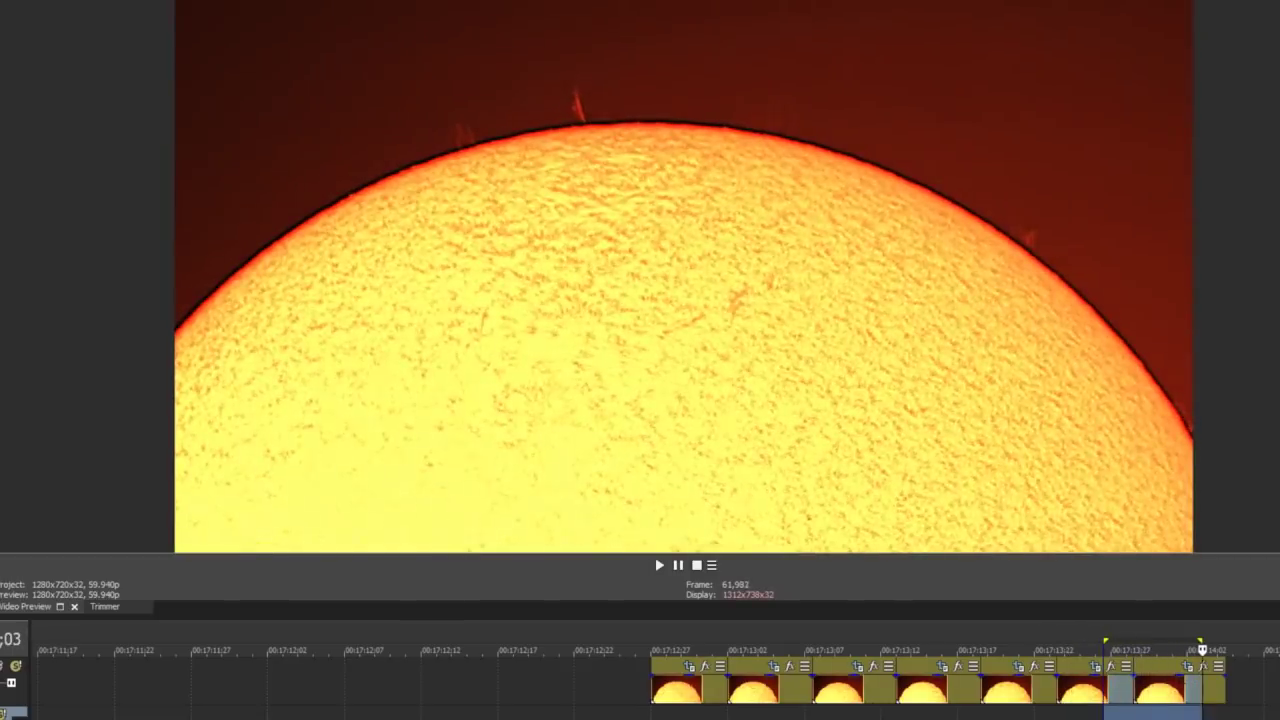
key("Right")
key("Right")
key("Right")
key("Right")
key("Right")
key("Right")
key("Right")
key("Right")
key("Right")
key("Right")
key("Right")
key("Right")
key("Right")
key("Right")
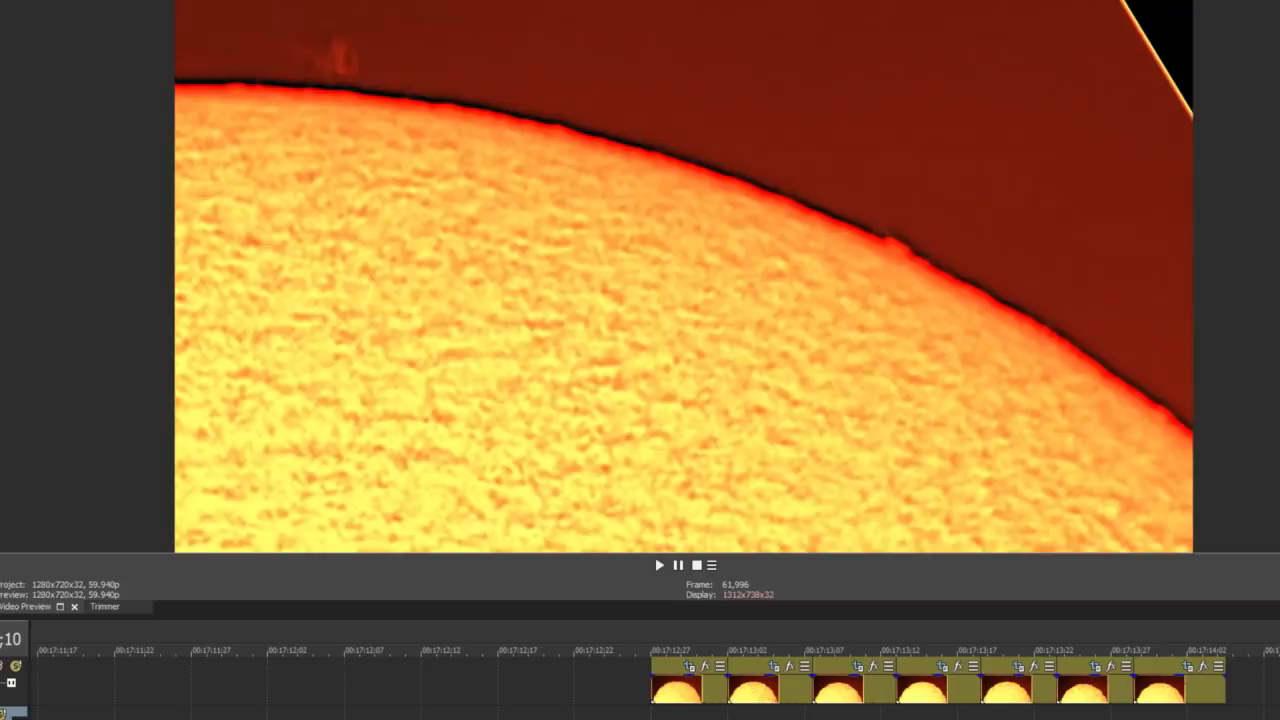
- Rock the zoomed limb frames back and forth to replay the small prominence
key("Right")
key("Right")
key("Right")
key("Right")
key("Right")
key("Right")
key("Right")
key("Right")
key("Right")
key("Right")
key("Right")
key("Right")
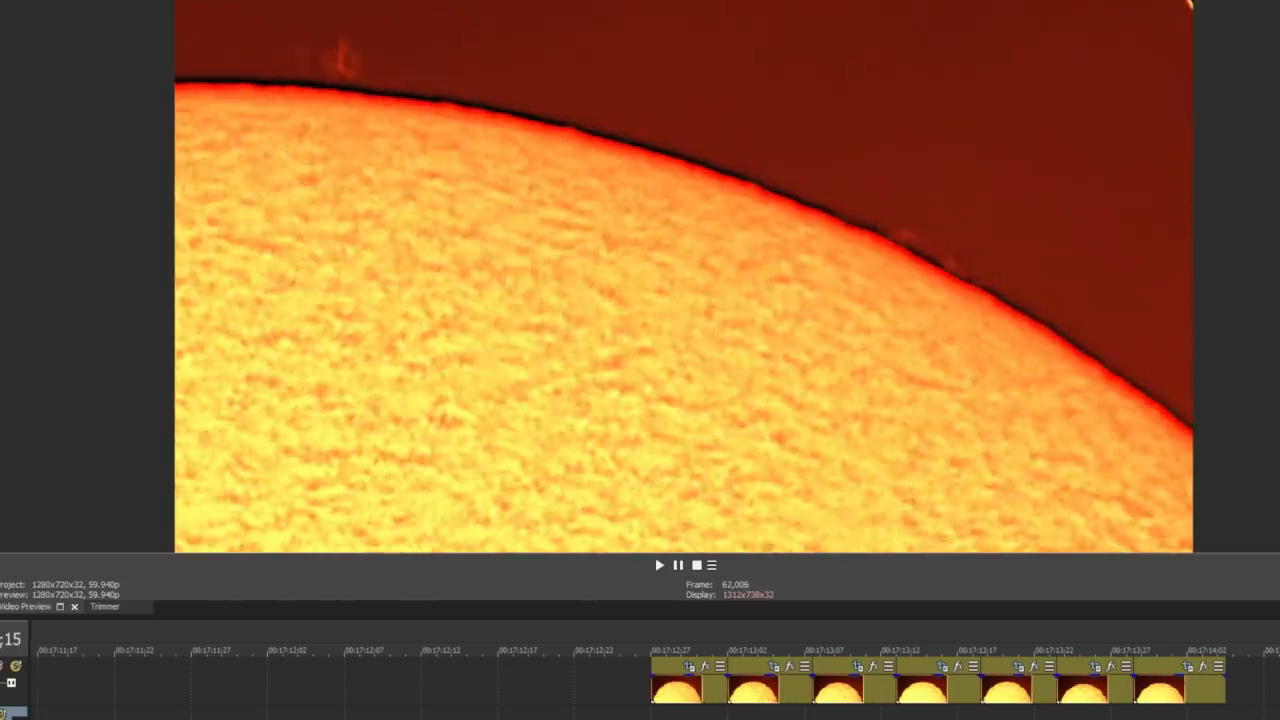
key("Left")
key("Left")
key("Left")
key("Left")
key("Left")
key("Left")
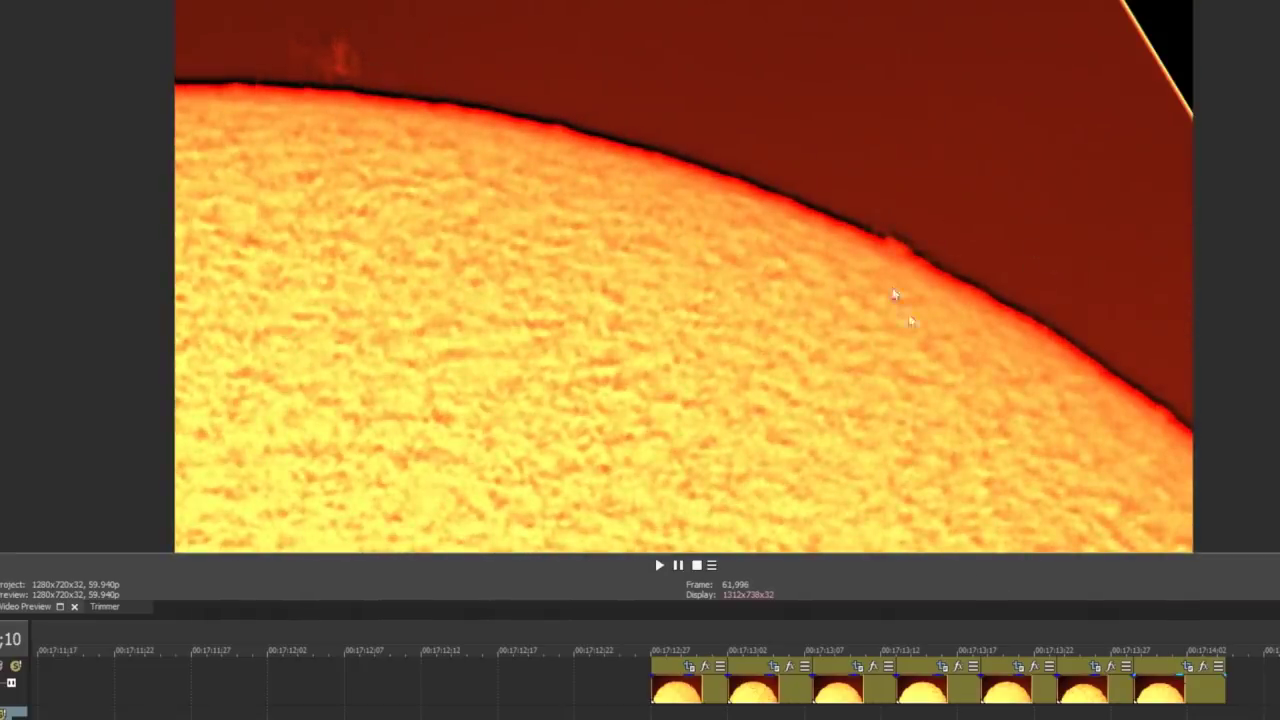
key("Left")
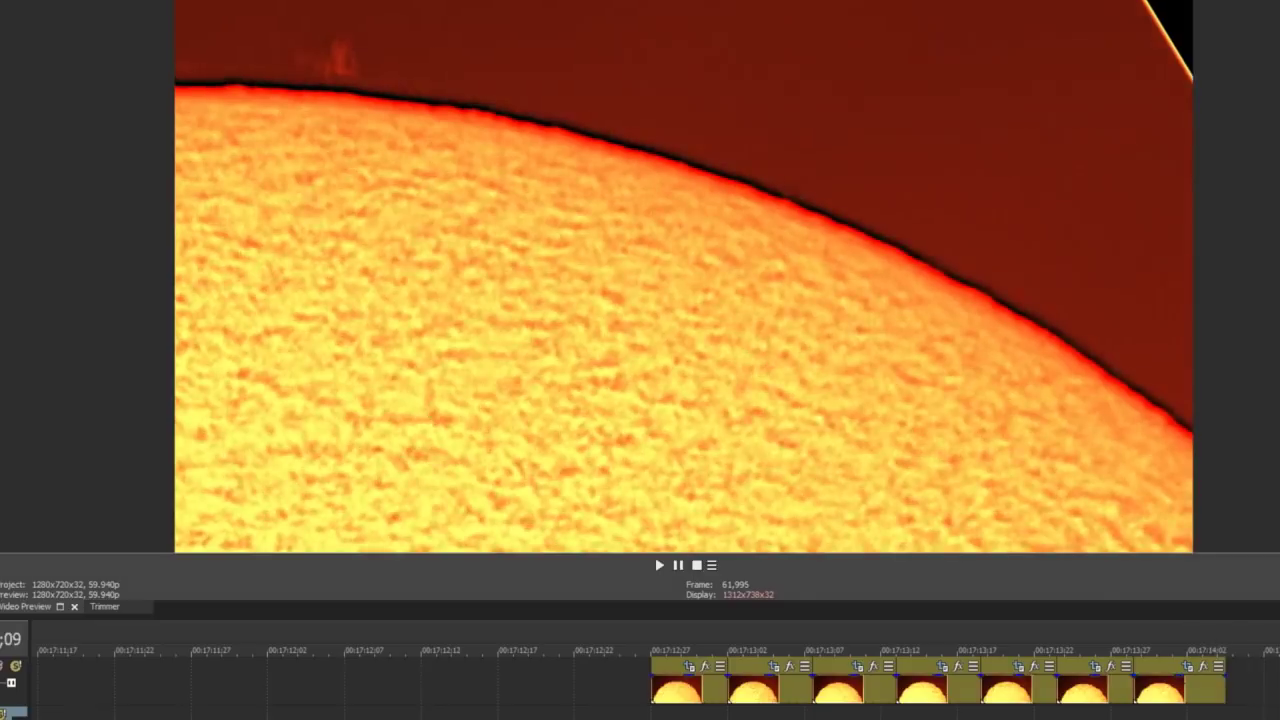
key("Right")
key("Right")
key("Right")
key("Right")
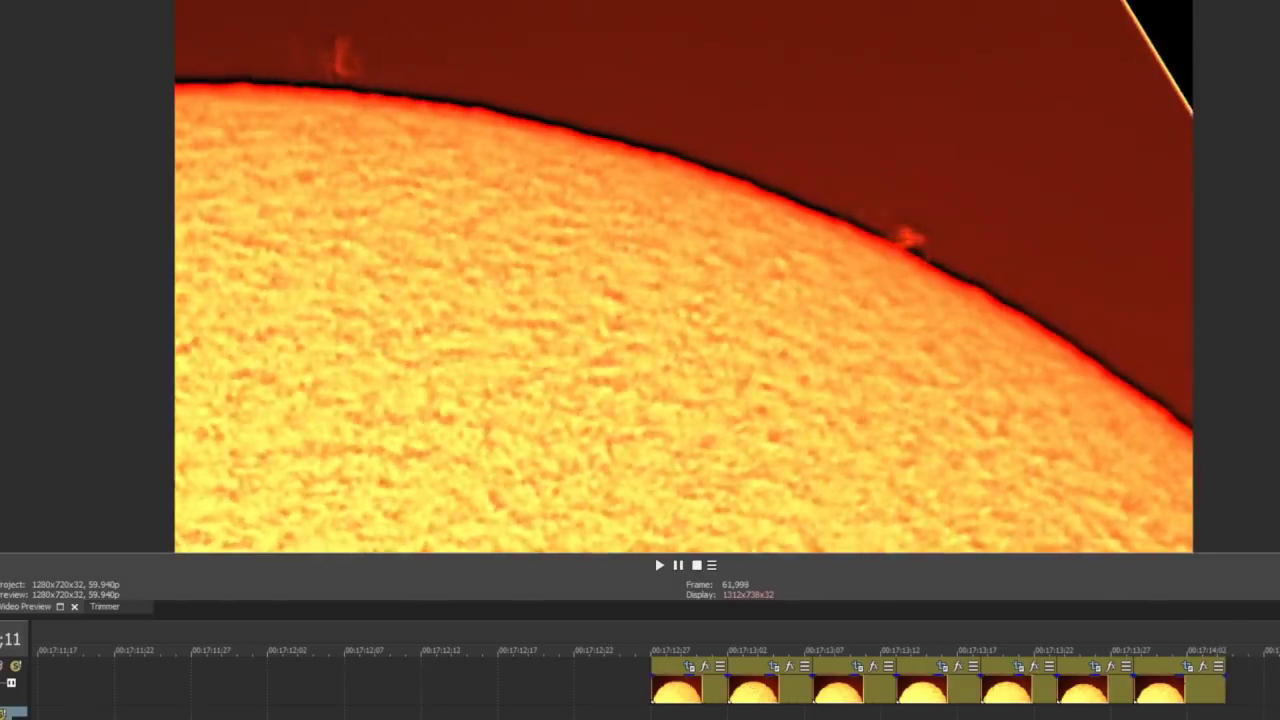
key("Right")
key("Right")
key("Right")
key("Right")
key("Right")
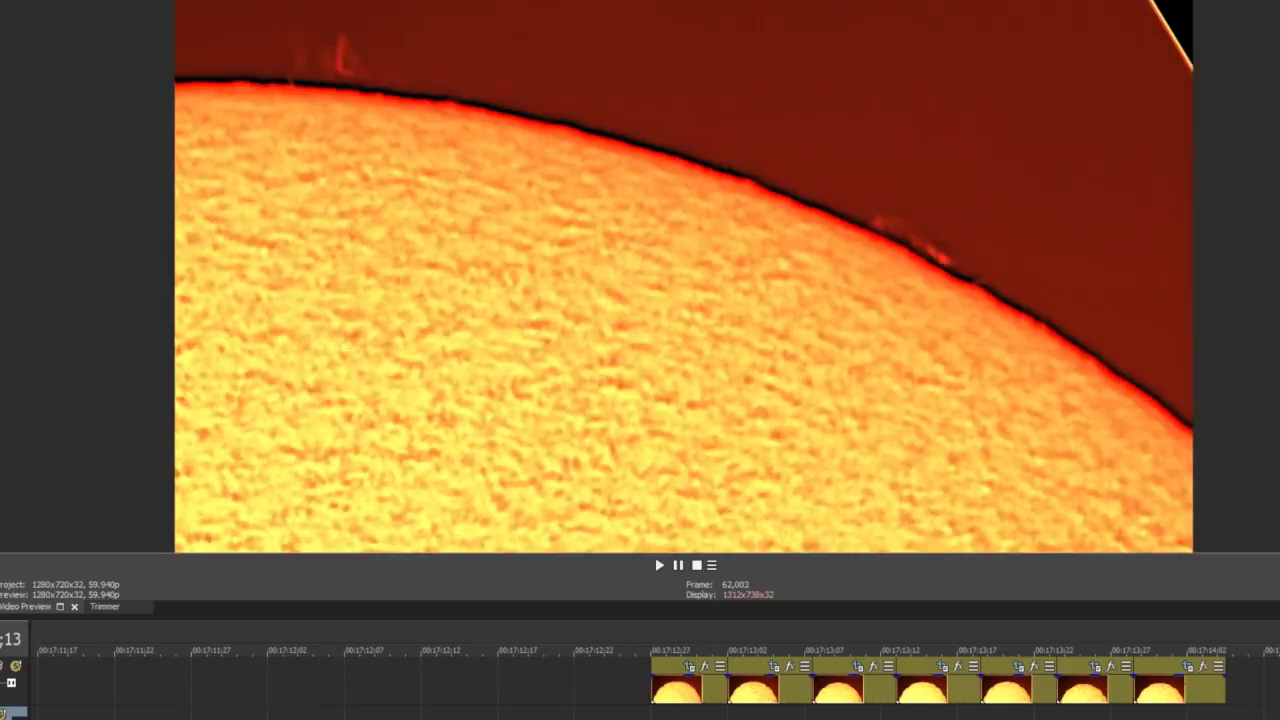
key("Left")
key("Left")
key("Left")
key("Left")
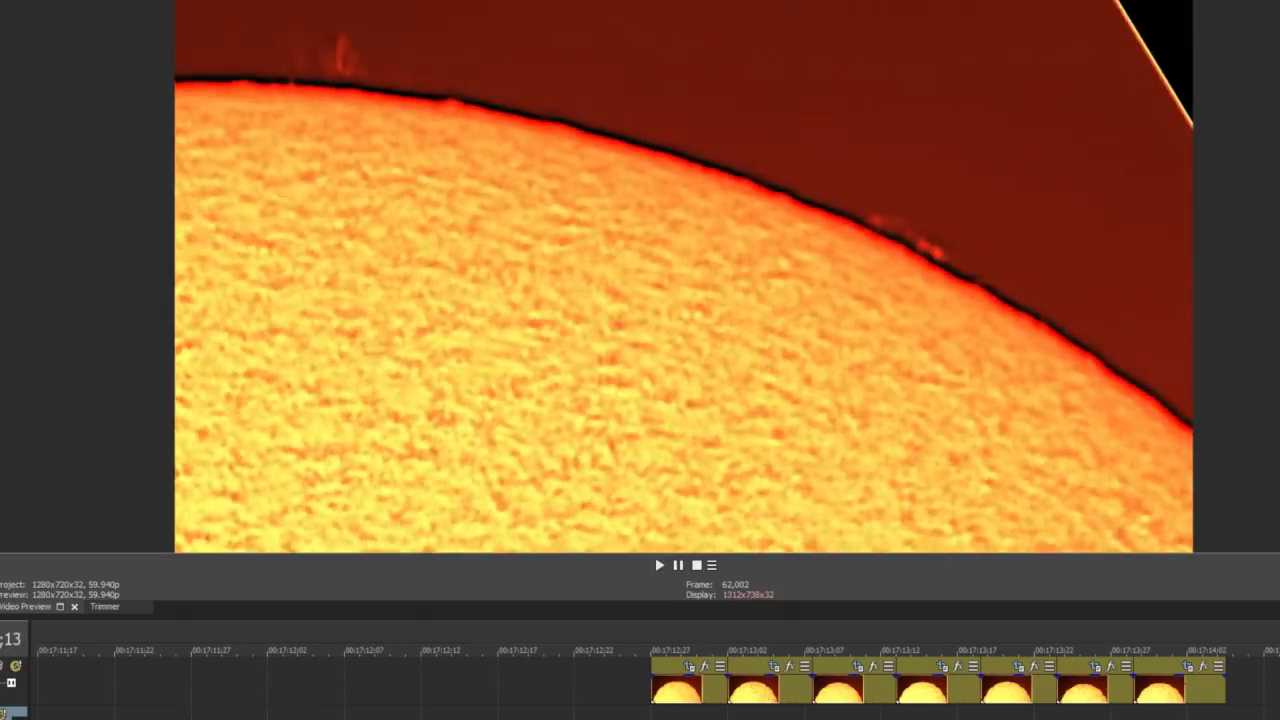
key("Left")
key("Left")
key("Left")
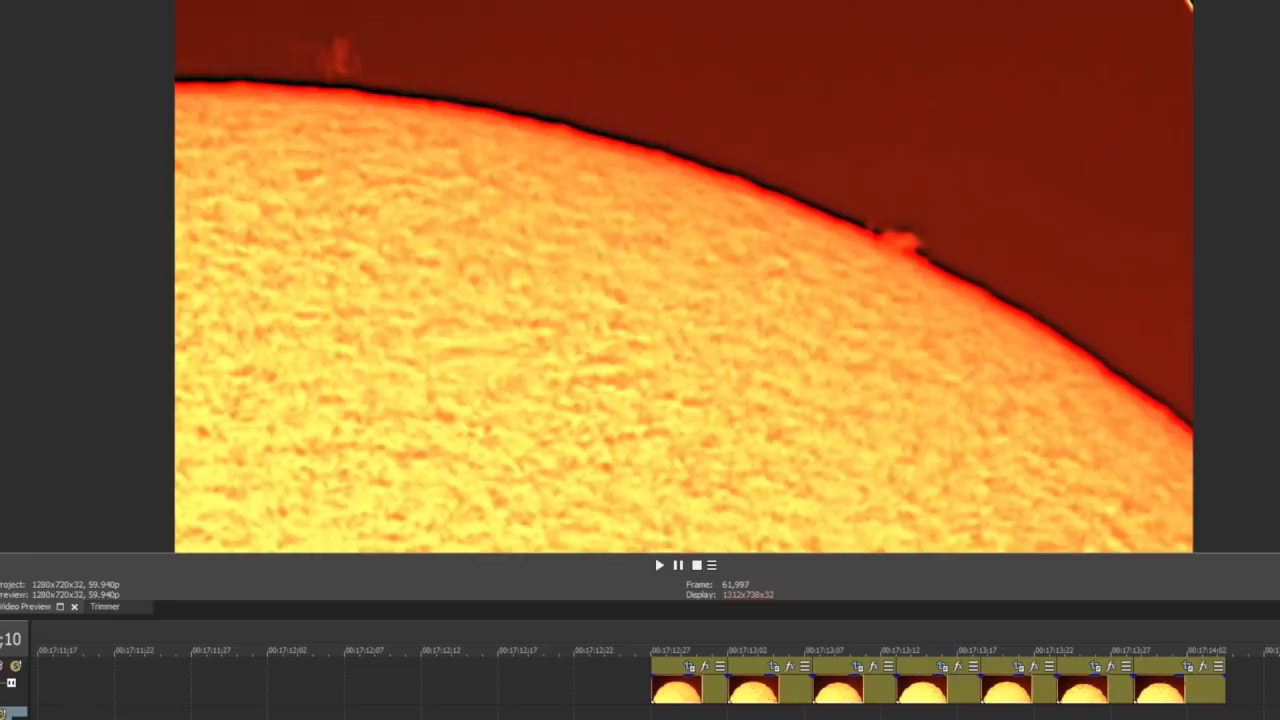
key("Right")
key("Right")
key("Right")
key("Right")
key("Right")
key("Right")
key("Right")
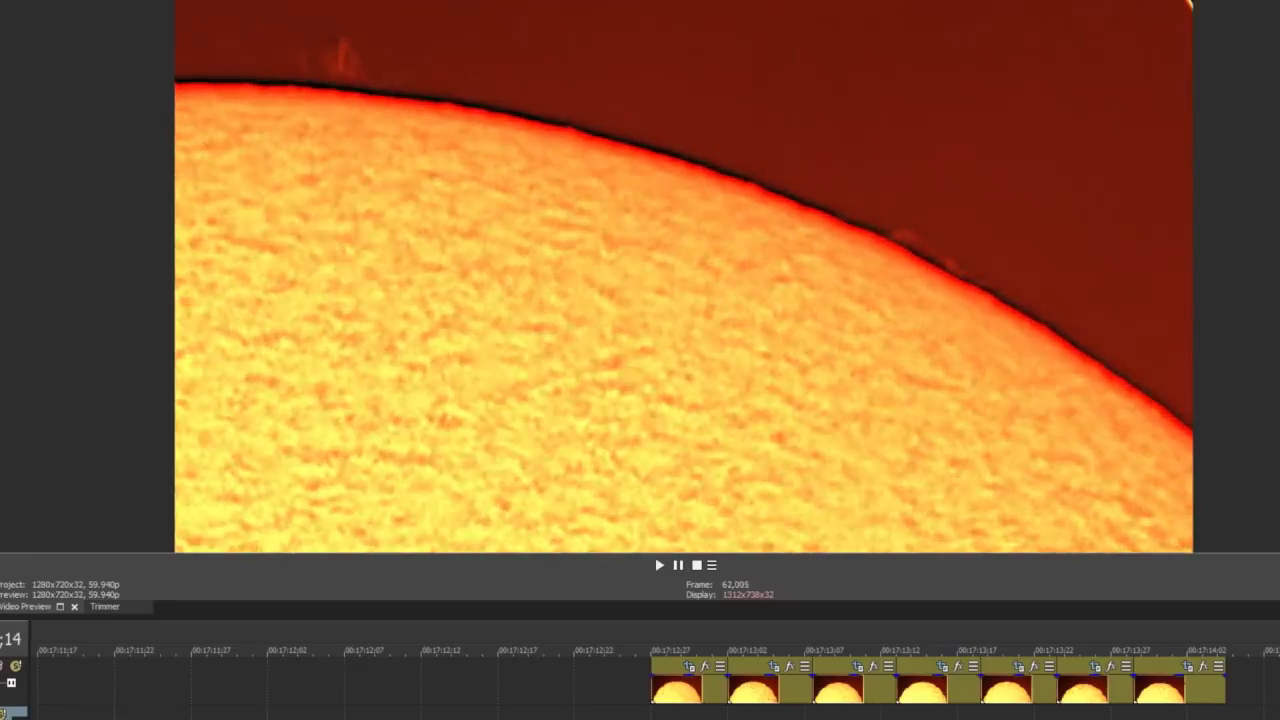
key("Left")
key("Left")
key("Left")
key("Left")
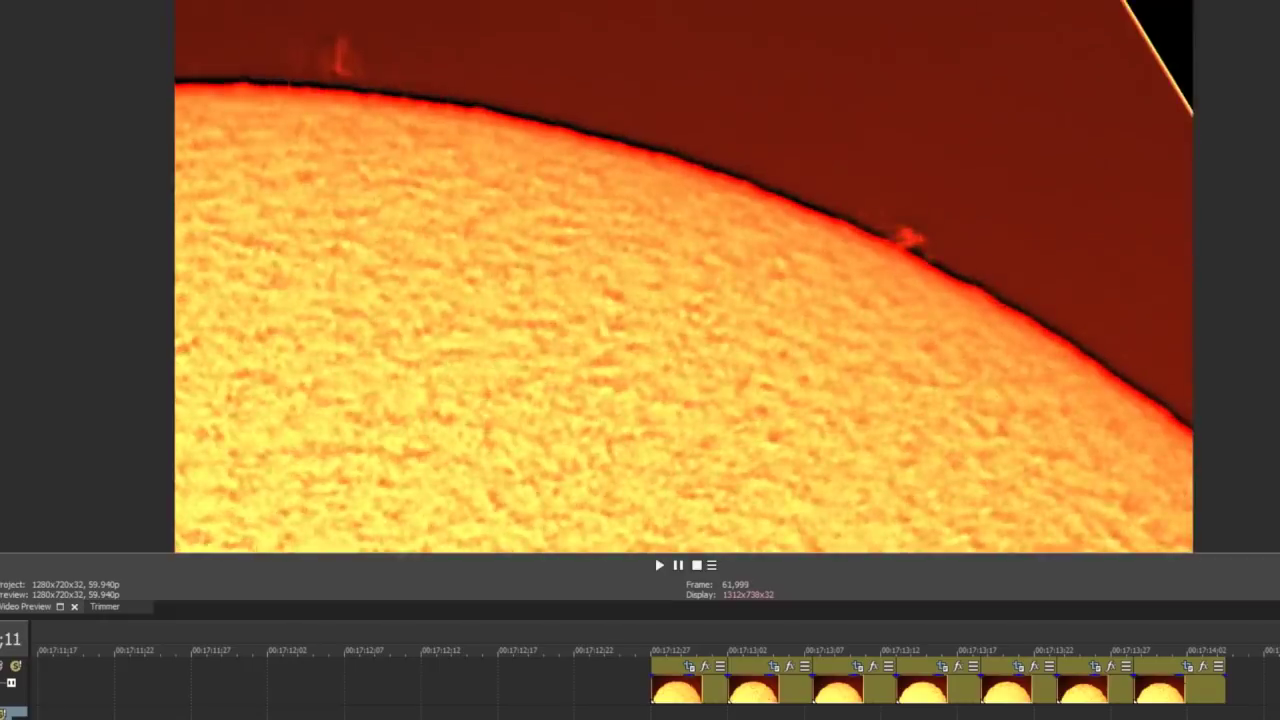
key("Right")
key("Right")
key("Right")
key("Right")
key("Right")
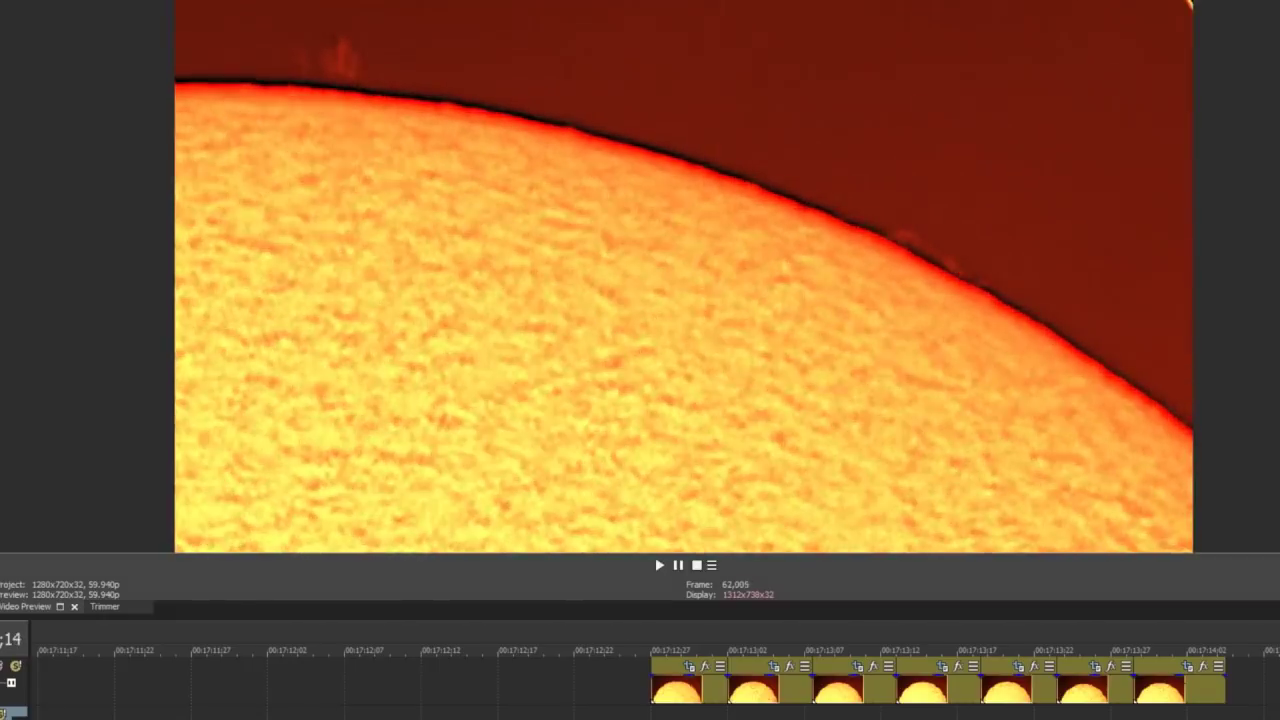
key("Left")
key("Left")
key("Left")
key("Left")
key("Left")
key("Left")
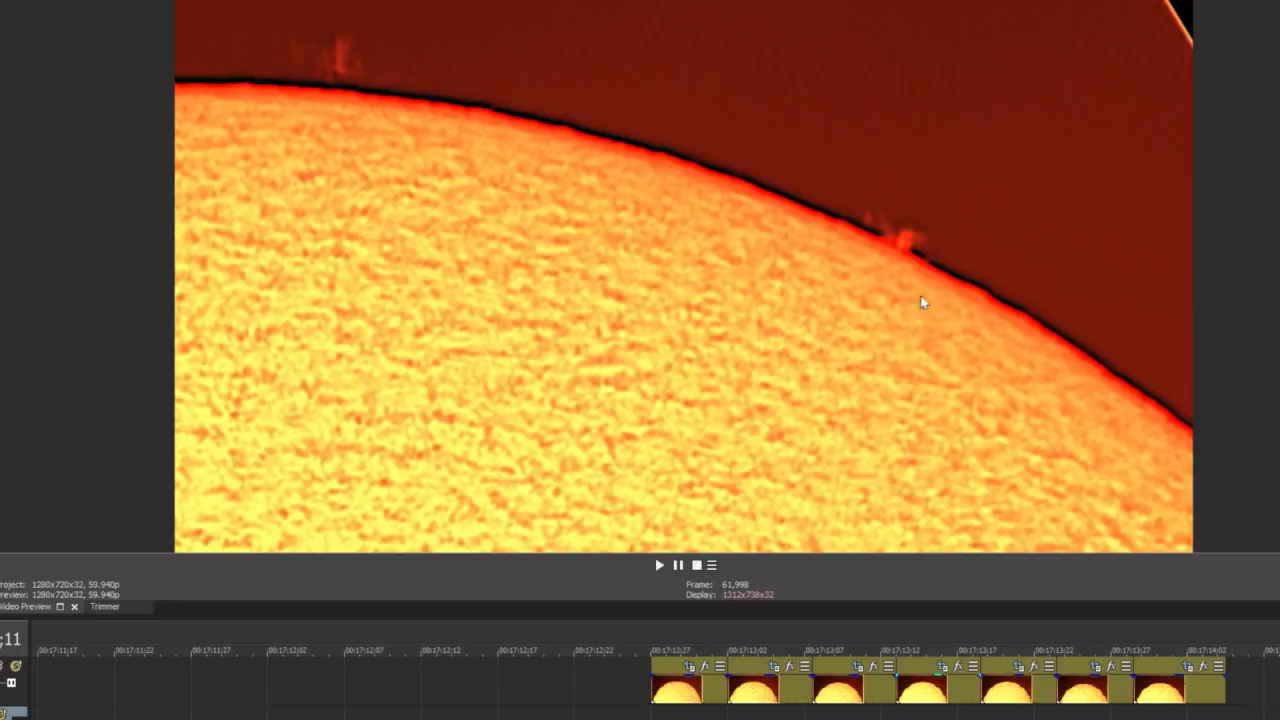
- Step through the limb frames again, then mark a range over the following clips and return to frame 61,927
key("Right")
key("Right")
key("Right")
key("Right")
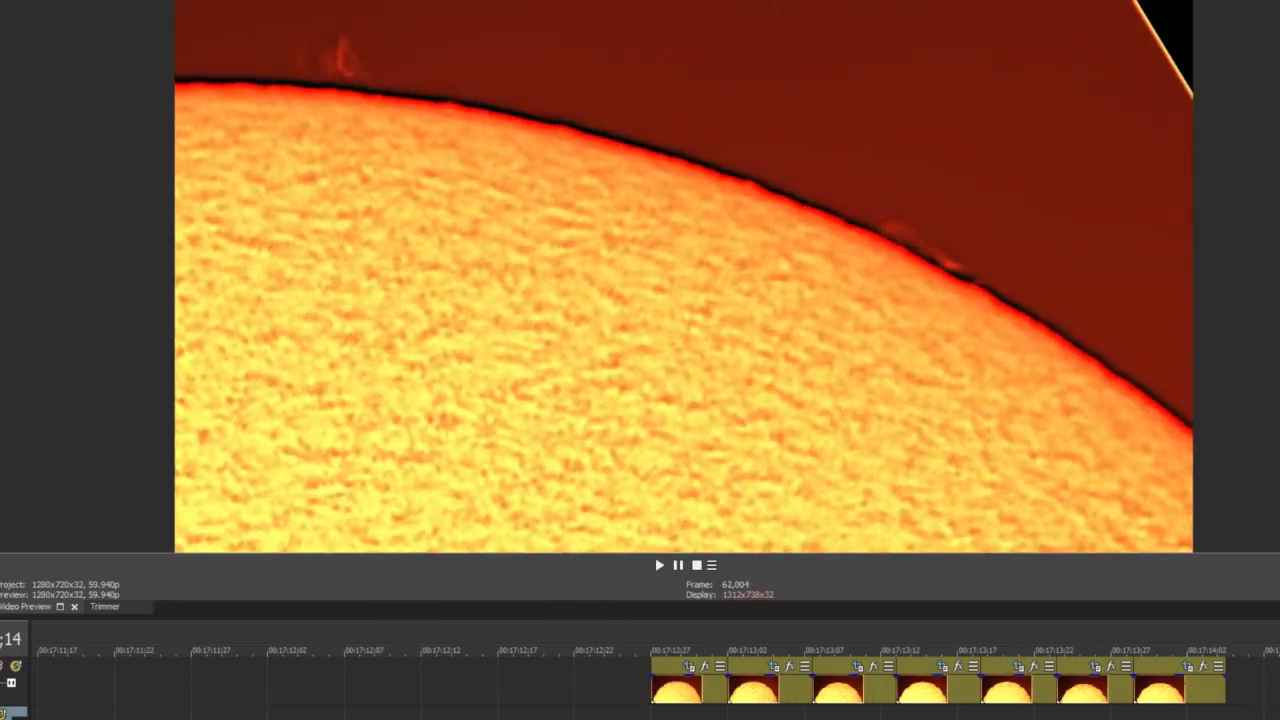
key("Left")
key("Right")
key("Right")
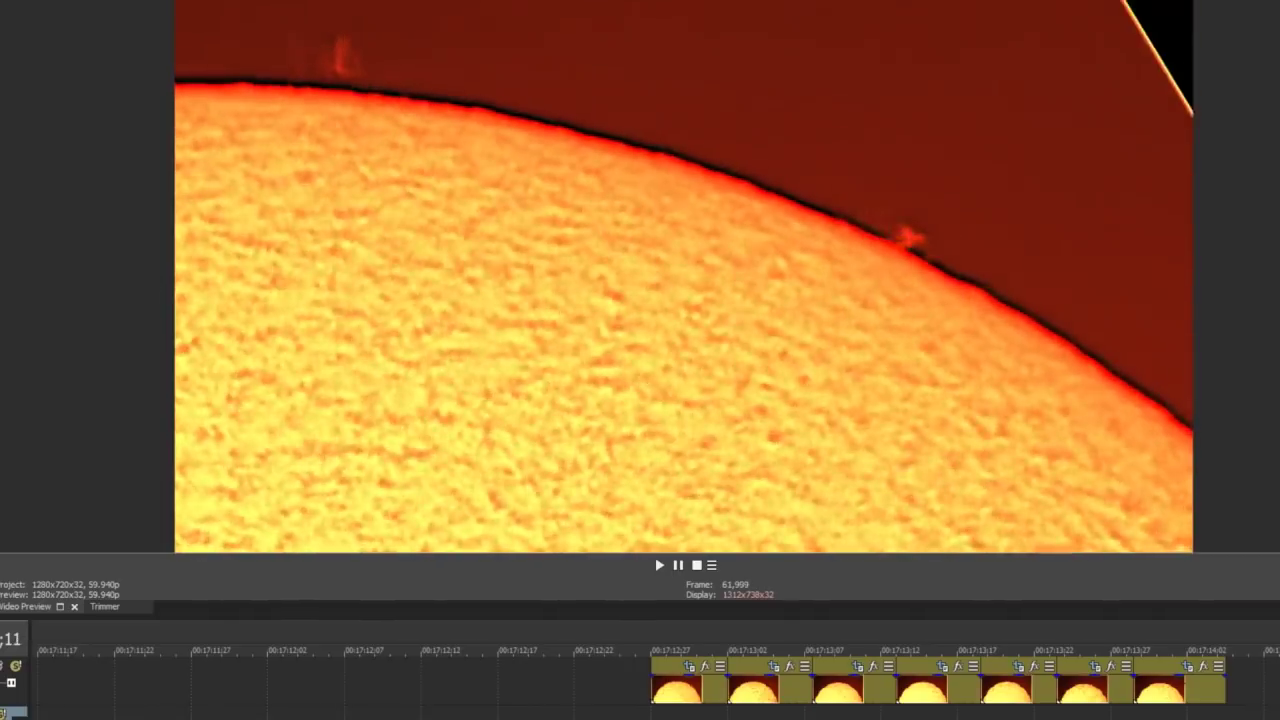
key("Right")
key("Left")
key("Left")
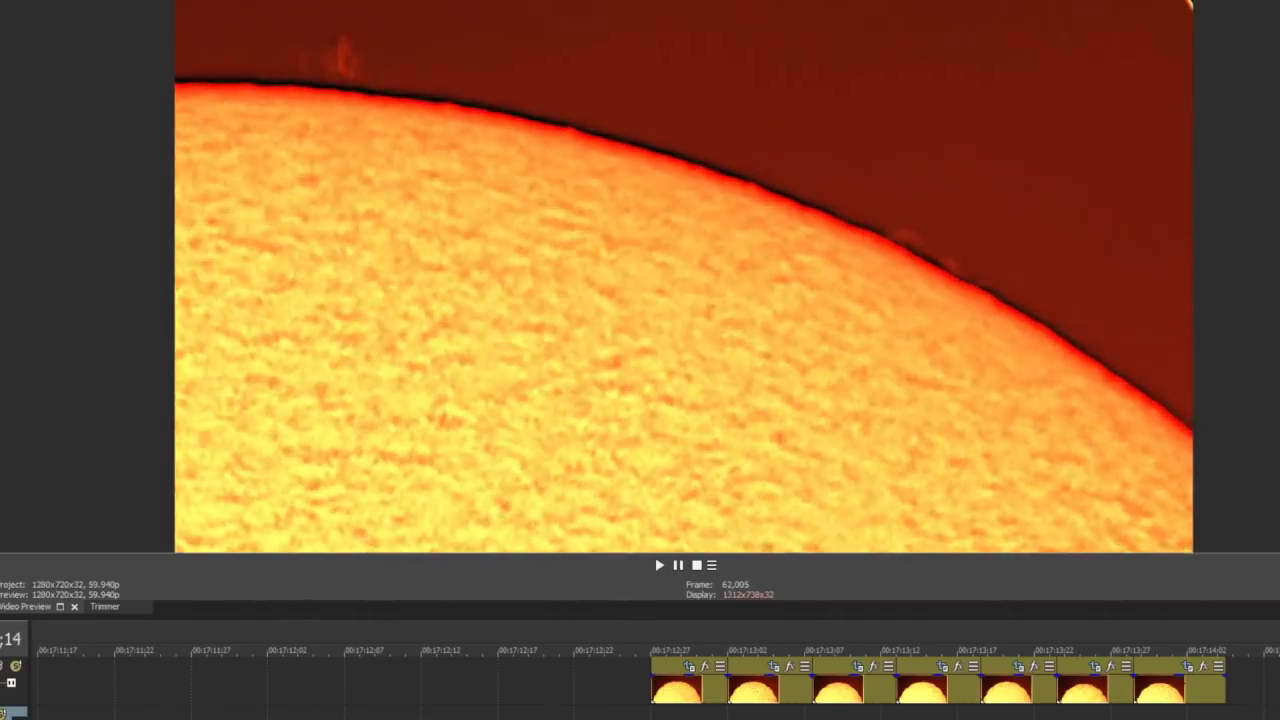
key("Left")
key("Left")
key("Right")
key("Right")
key("Right")
key("Right")
key("Right")
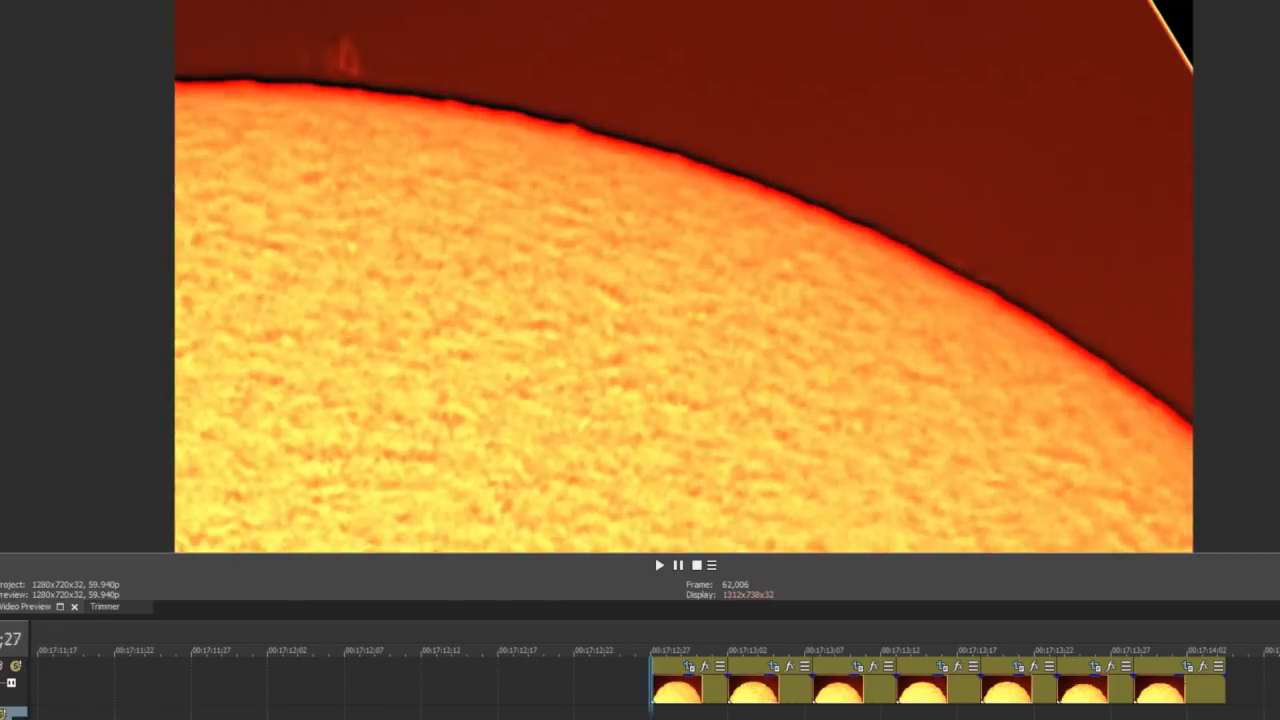
left_click_drag(652, 650, 811, 648)
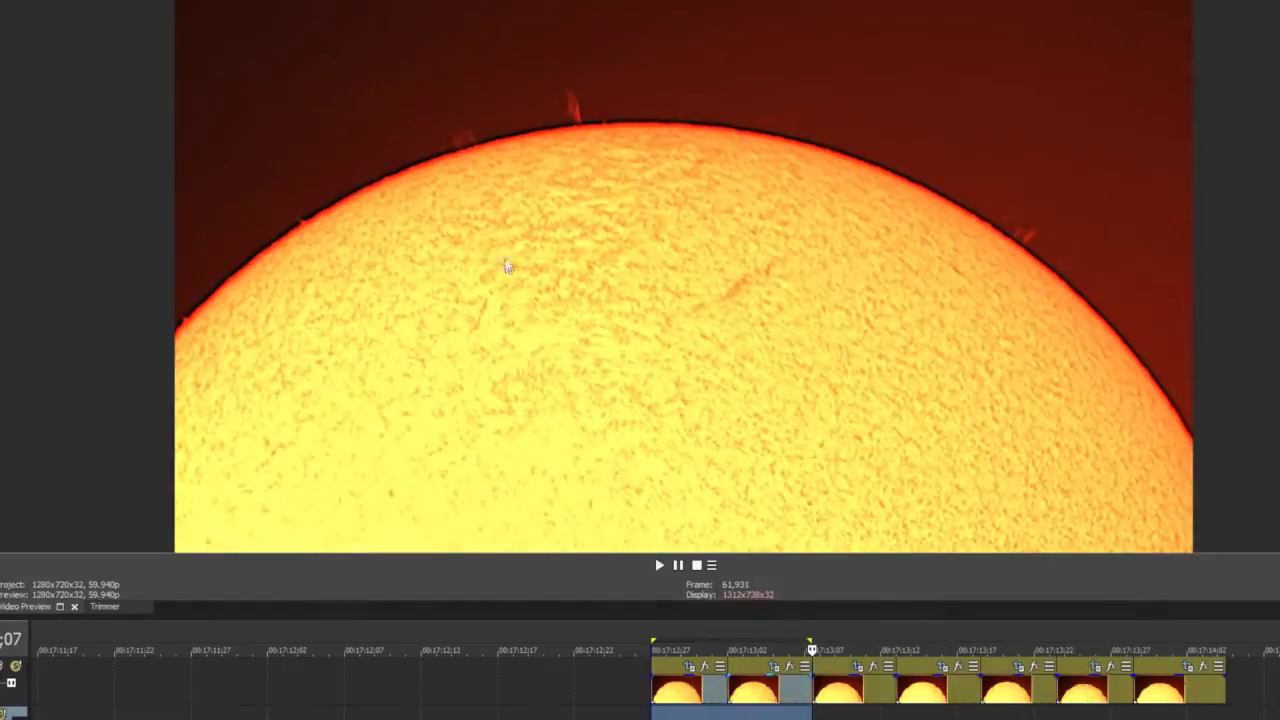
left_click(684, 713)
- Select a range over the early sun clips and scrub its end to reveal the filament, reaching frame 61,975
mouse_move(674, 650)
left_mouse_down()
mouse_move(1077, 650)
mouse_move(757, 650)
mouse_move(646, 687)
mouse_move(751, 649)
mouse_move(1123, 649)
mouse_move(682, 650)
mouse_move(882, 686)
mouse_move(1063, 655)
mouse_move(909, 650)
mouse_move(792, 596)
mouse_move(694, 605)
mouse_move(1089, 603)
mouse_move(1151, 640)
mouse_move(658, 565)
mouse_move(883, 610)
mouse_move(1098, 594)
mouse_move(840, 598)
mouse_move(660, 577)
mouse_move(778, 592)
left_mouse_up()
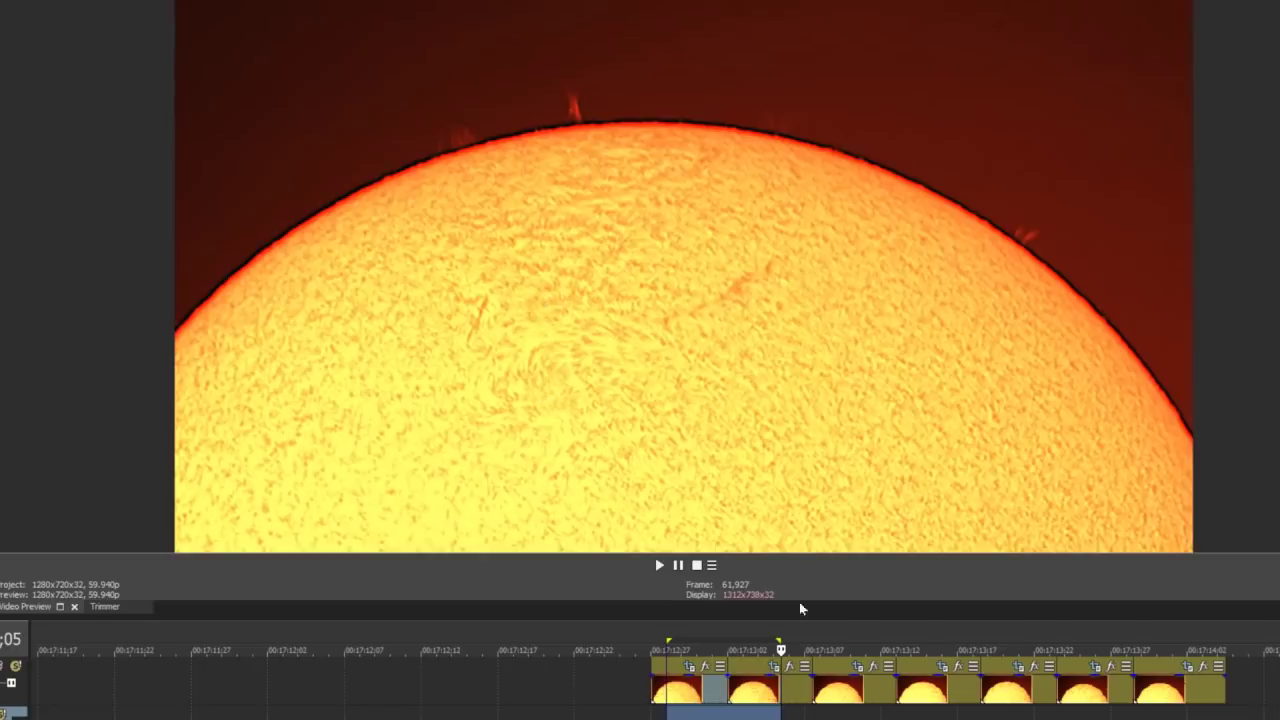
left_click_drag(781, 650, 673, 650)
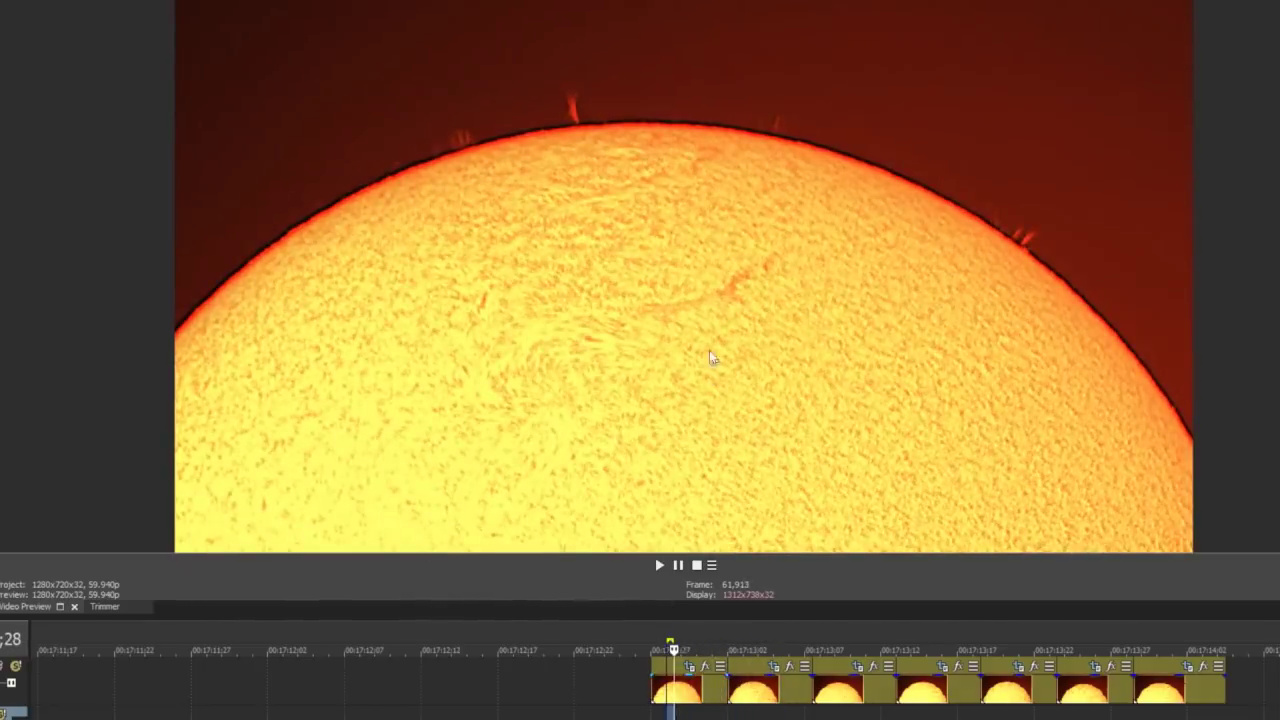
left_click_drag(673, 650, 1124, 650)
- Drag the time selection's end slightly further right toward the last sun clip
left_click_drag(1124, 698, 1143, 700)
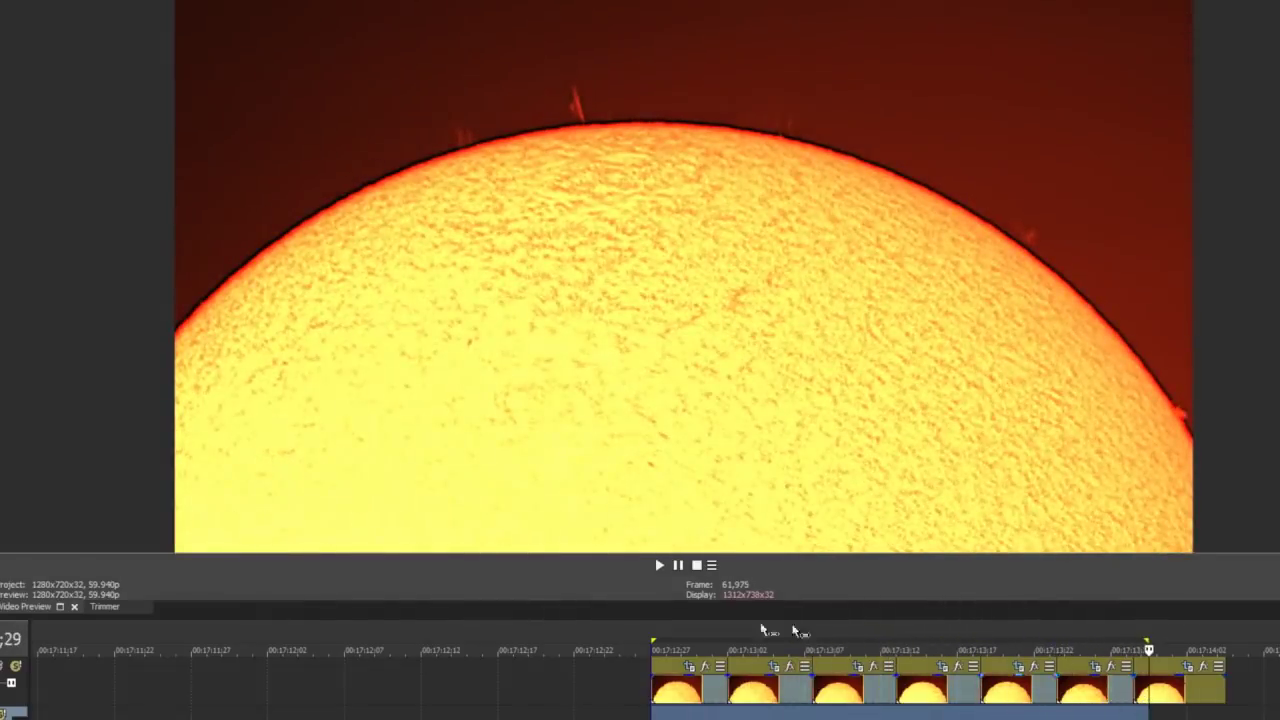